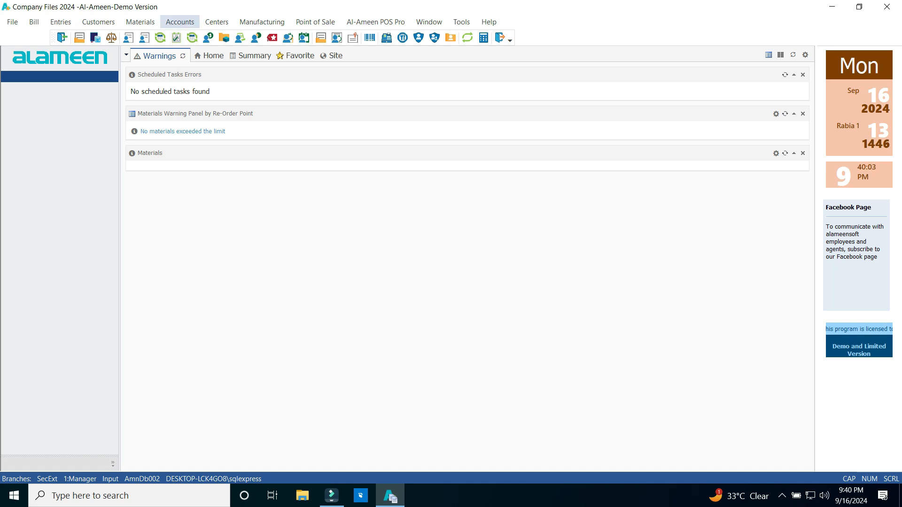
Open the chart of accounts and select the Client no. 1 account under Assets, Current Assets, Clients
{"action": "left_click", "coordinate": [180, 22]}
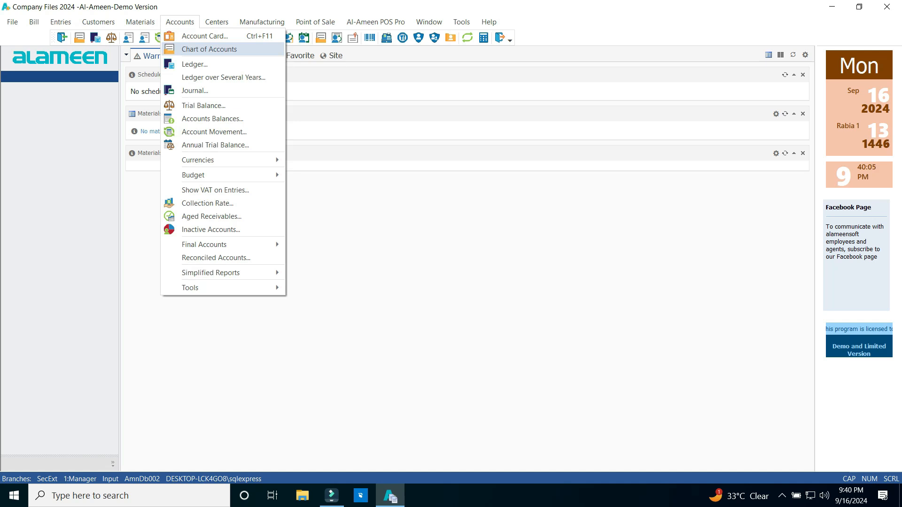
{"action": "left_click", "coordinate": [209, 49]}
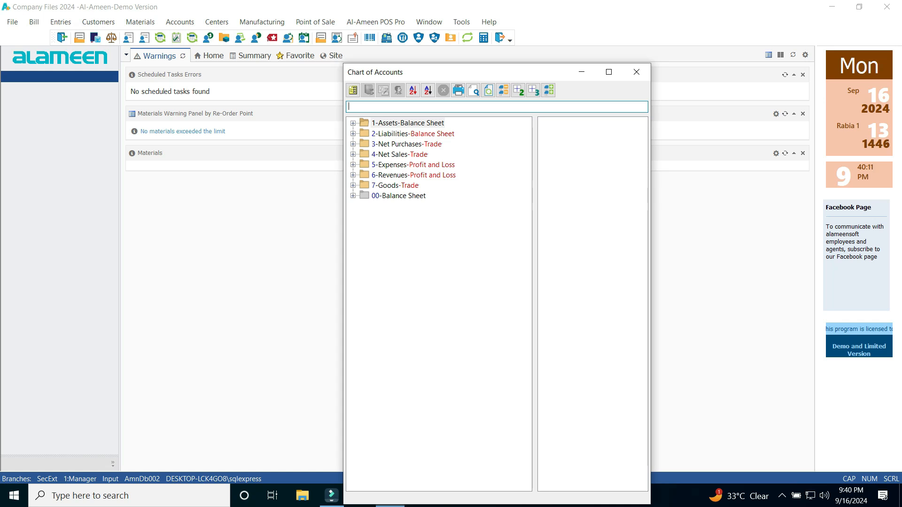
{"action": "left_click", "coordinate": [352, 123]}
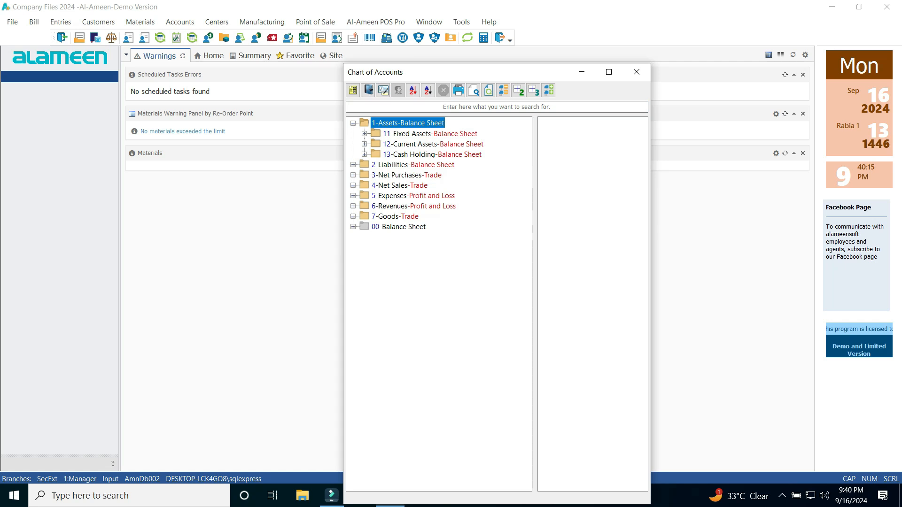
{"action": "left_click", "coordinate": [364, 144]}
{"action": "left_click", "coordinate": [434, 164]}
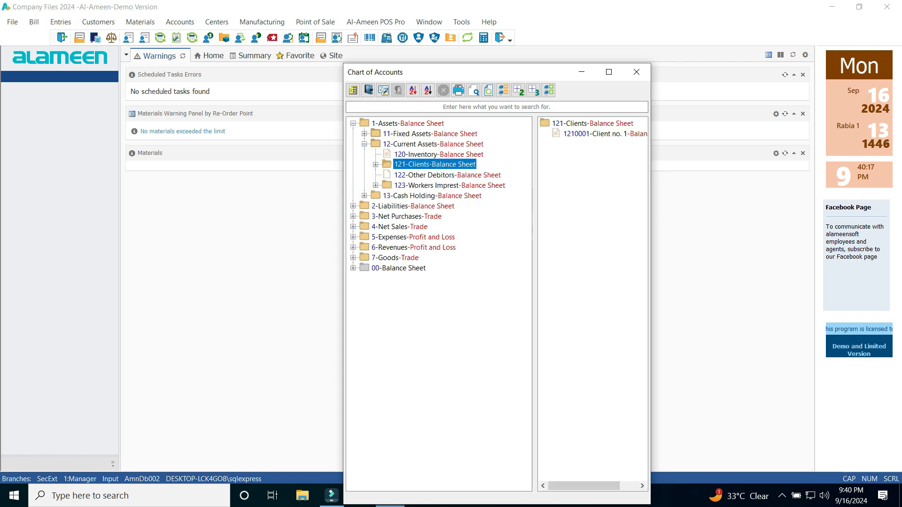
{"action": "left_click", "coordinate": [375, 164]}
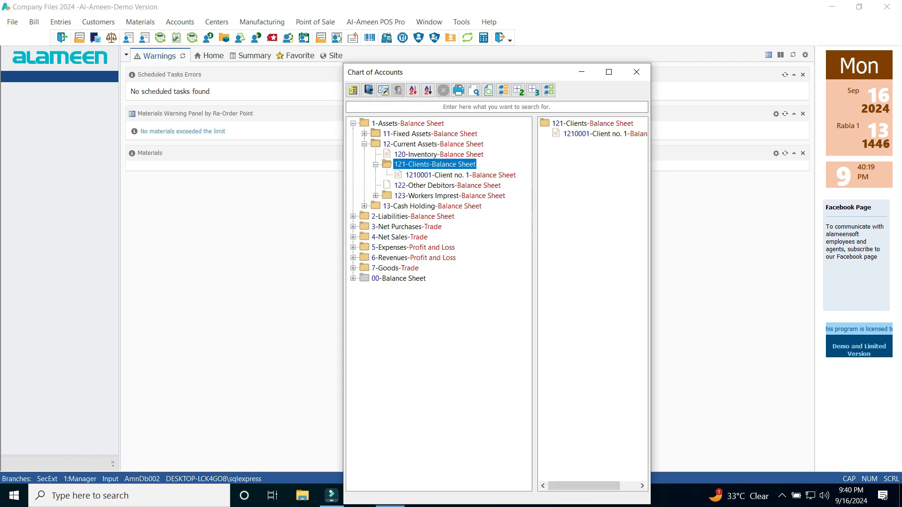
{"action": "left_click", "coordinate": [461, 175]}
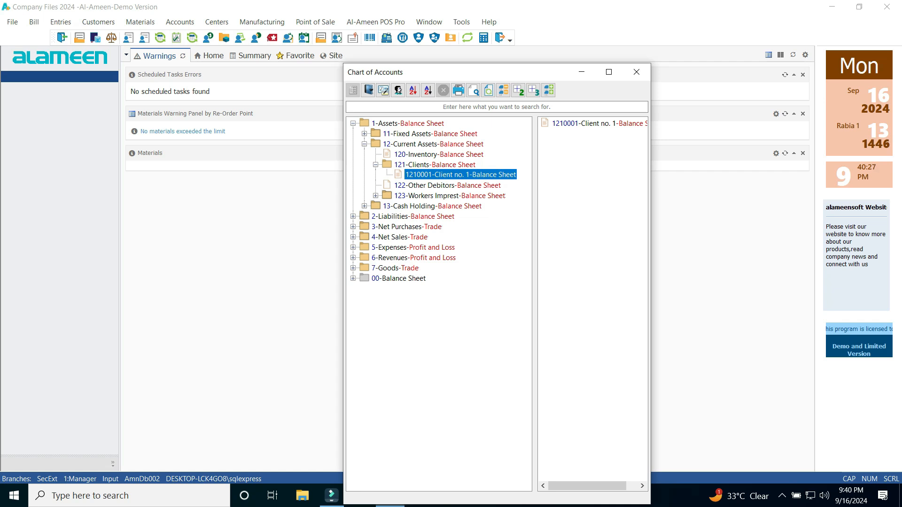
Expand Liabilities down to Current Liabilities and Vendors, and select the Vendor no. 1 account
{"action": "left_click", "coordinate": [354, 216]}
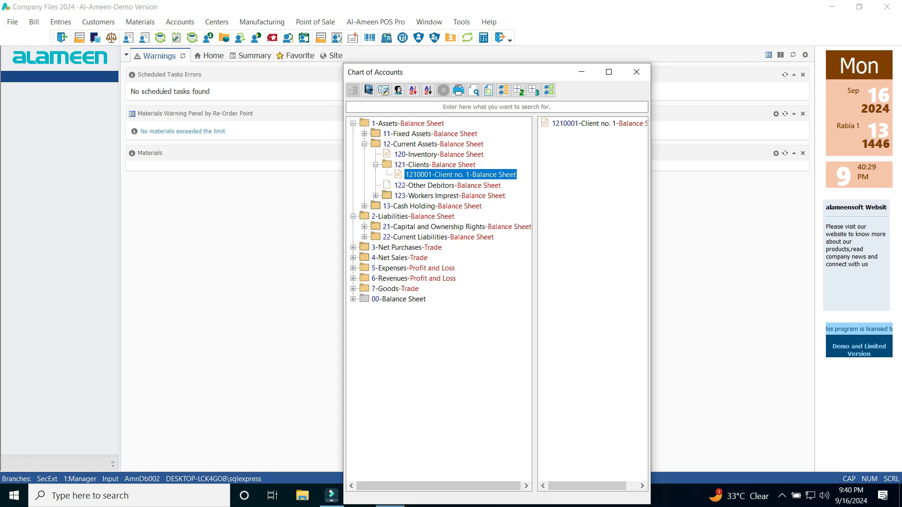
{"action": "left_click", "coordinate": [364, 237]}
{"action": "left_click", "coordinate": [376, 248]}
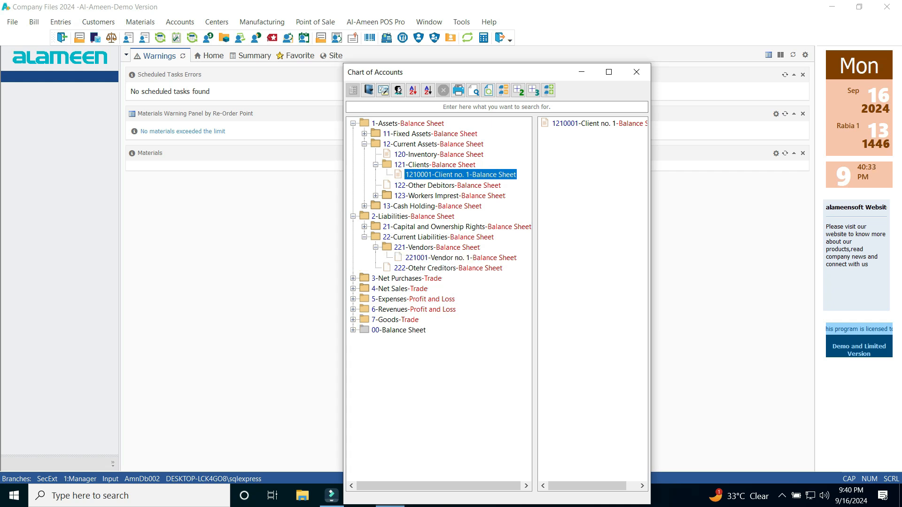
{"action": "left_click", "coordinate": [438, 237]}
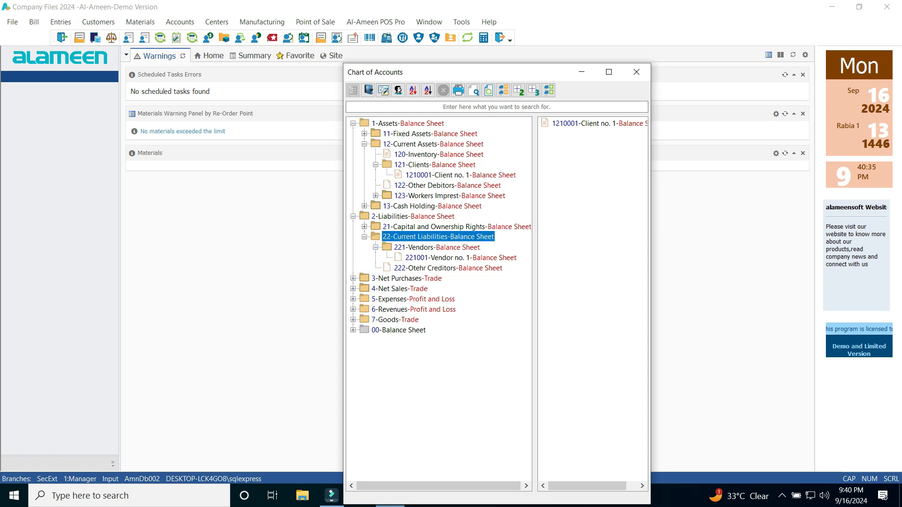
{"action": "left_click", "coordinate": [437, 248]}
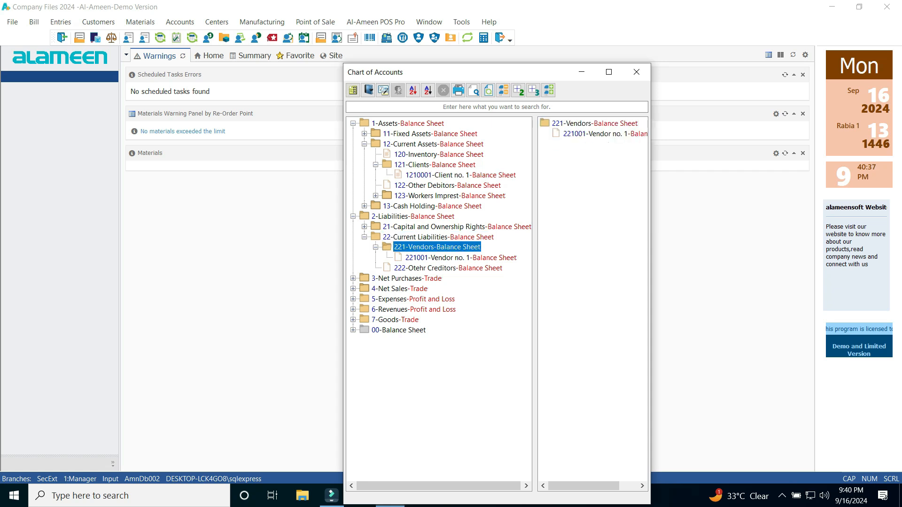
{"action": "left_click", "coordinate": [461, 257]}
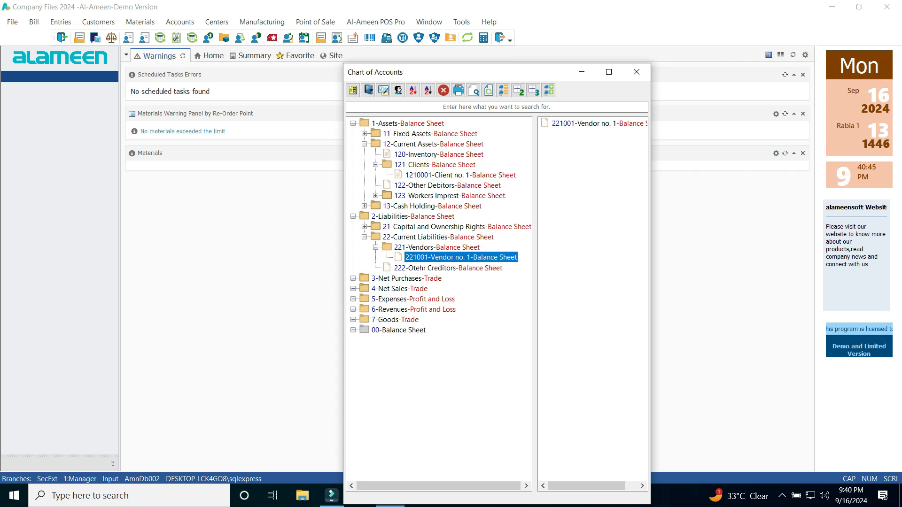
Select the Clients account under Current Assets and close the chart of accounts
{"action": "left_click", "coordinate": [434, 164]}
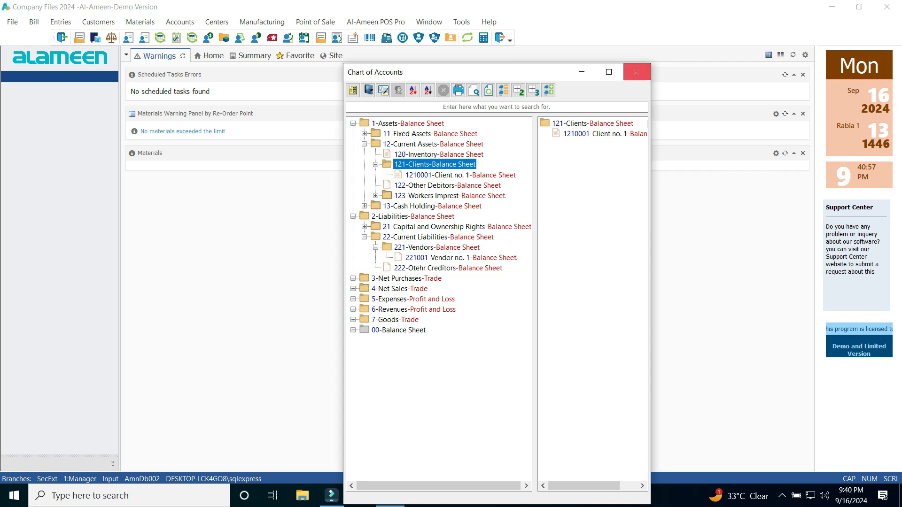
{"action": "left_click_drag", "start_coordinate": [526, 73], "coordinate": [514, 74]}
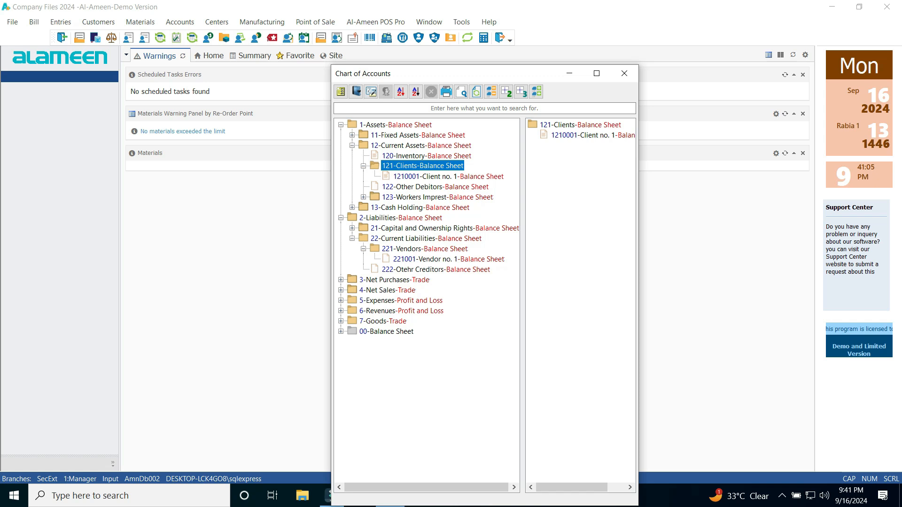
{"action": "left_click_drag", "start_coordinate": [514, 74], "coordinate": [462, 70]}
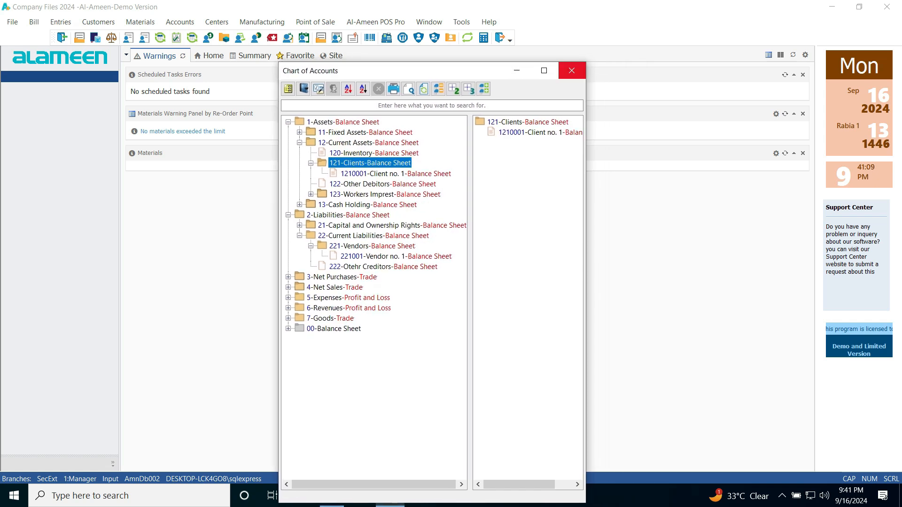
{"action": "left_click", "coordinate": [572, 71]}
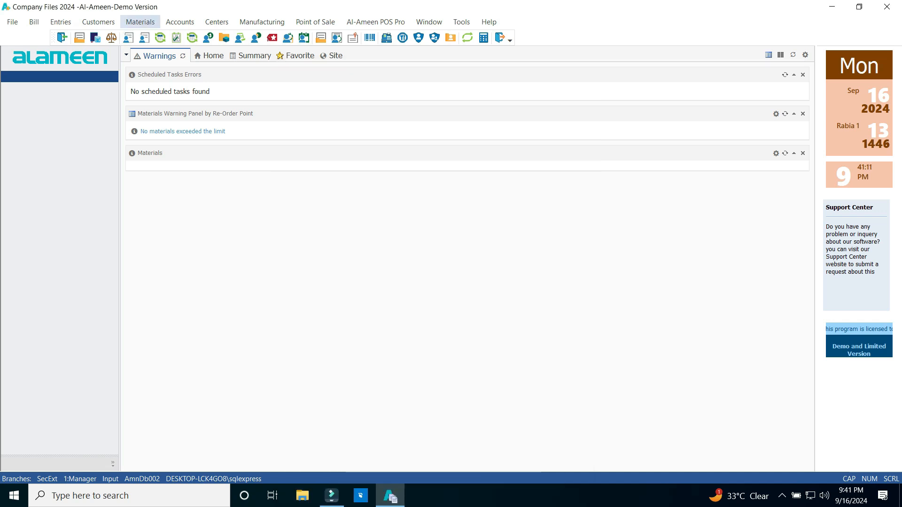
Reopen the chart of accounts and select the Client no. 1 account under Clients
{"action": "left_click", "coordinate": [180, 22]}
{"action": "left_click", "coordinate": [209, 49]}
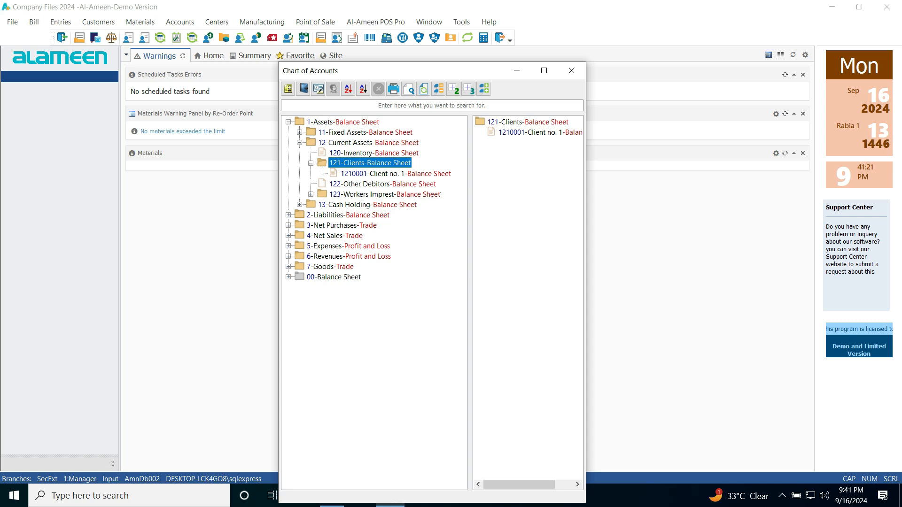
{"action": "right_click", "coordinate": [343, 163]}
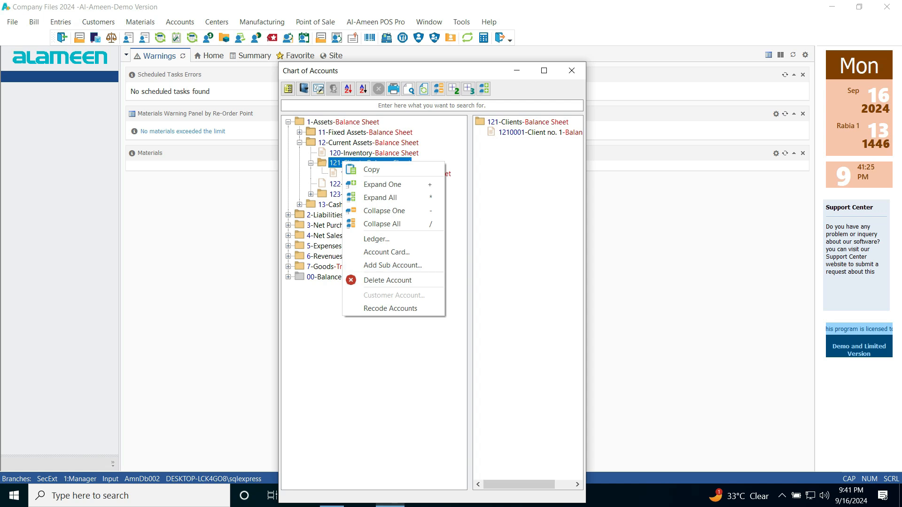
{"action": "left_click", "coordinate": [447, 173]}
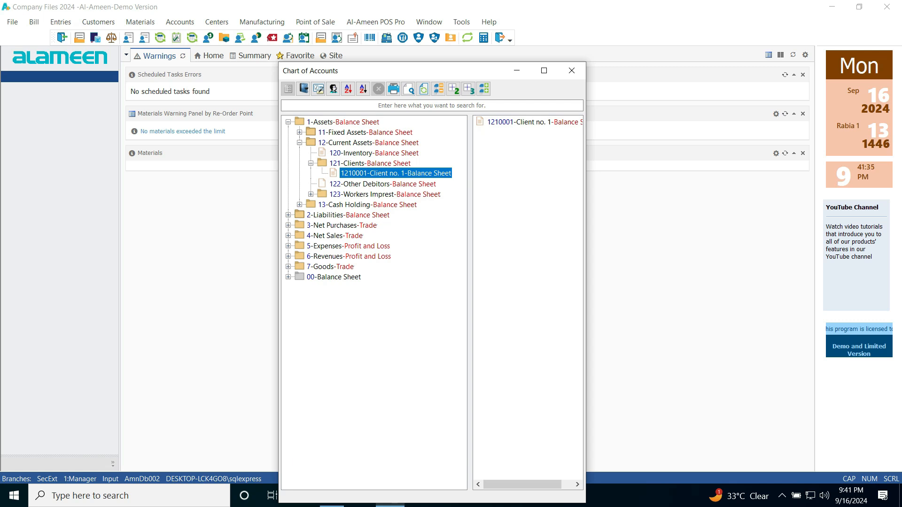
Link the Client no. 1 account to a customer card and refresh the chart of accounts
{"action": "right_click", "coordinate": [364, 175]}
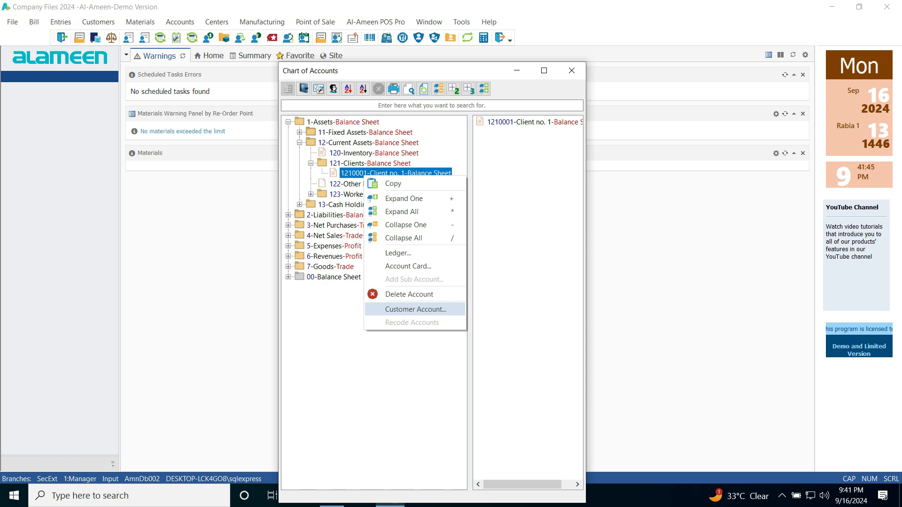
{"action": "key", "text": "Return"}
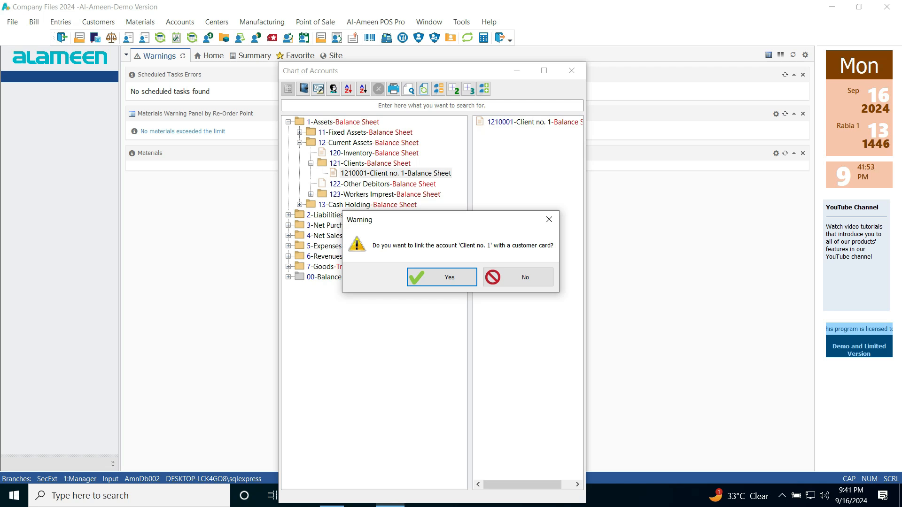
{"action": "key", "text": "Return"}
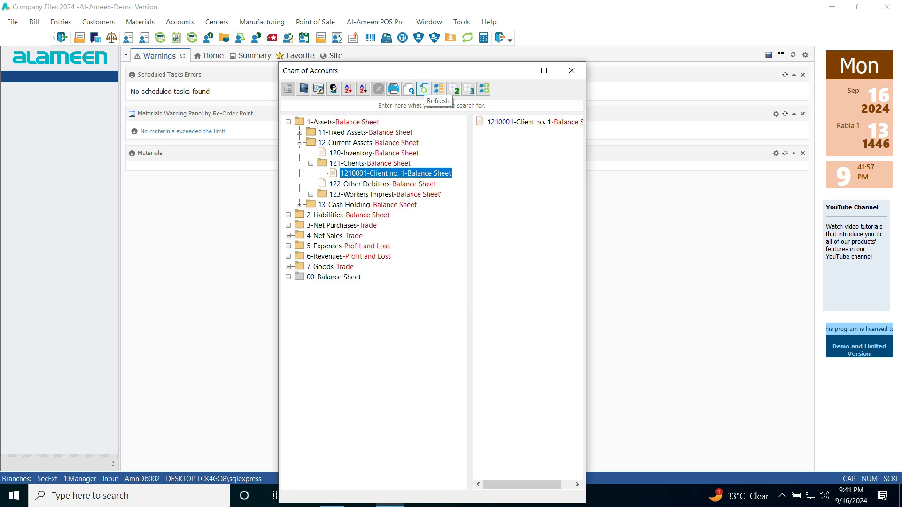
{"action": "left_click", "coordinate": [423, 89]}
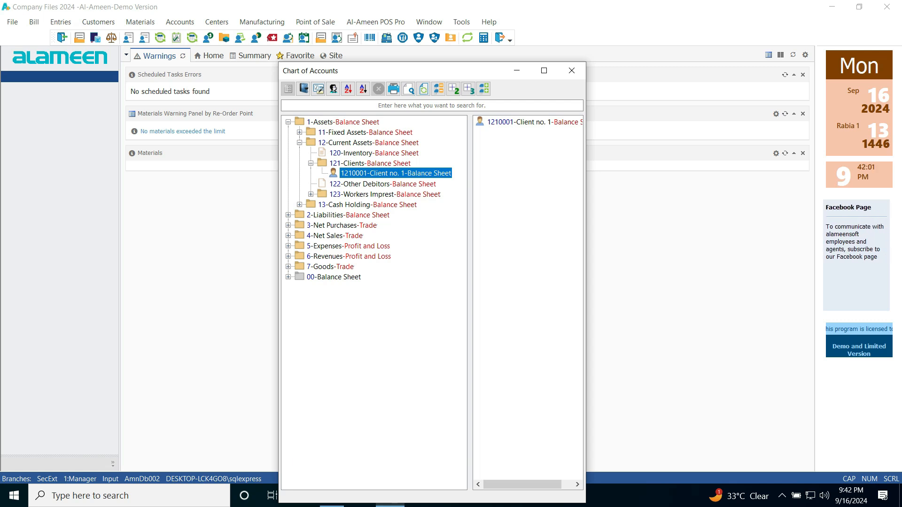
Open the account card of Client no. 1 and its linked customer card
{"action": "right_click", "coordinate": [345, 172]}
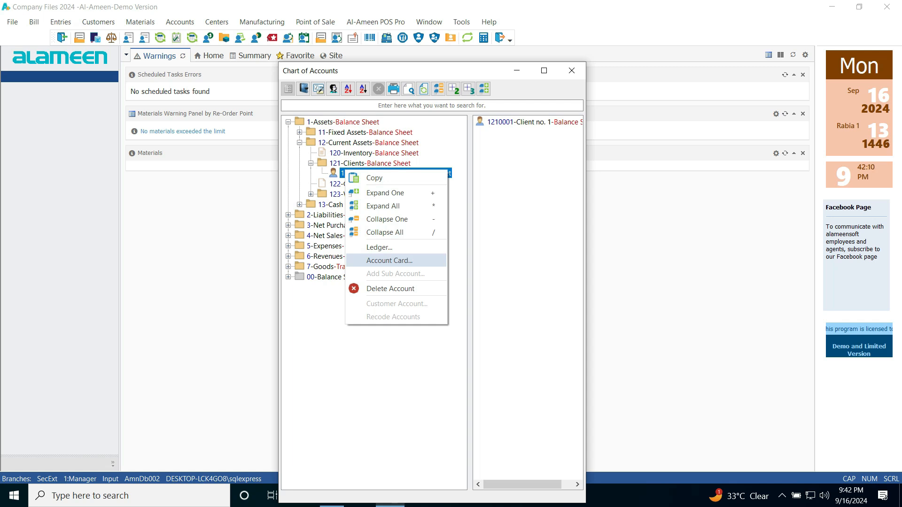
{"action": "key", "text": "Return"}
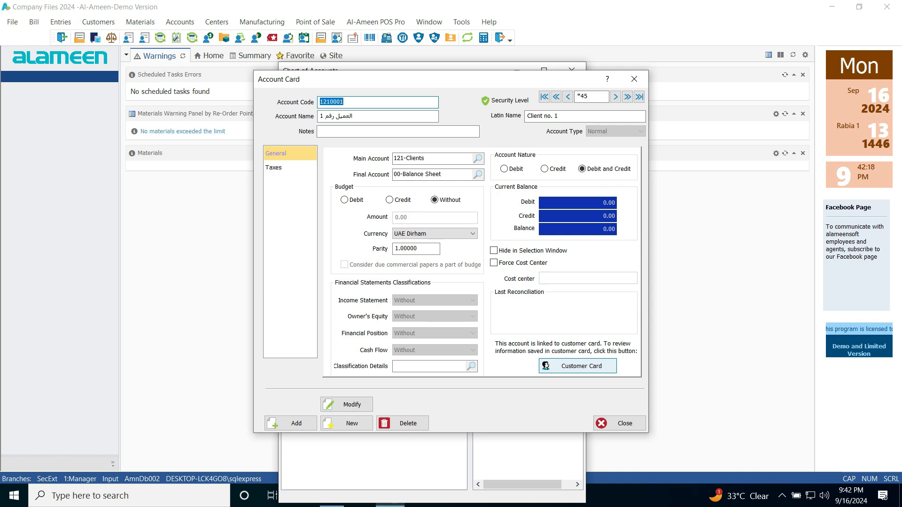
{"action": "left_click", "coordinate": [578, 366]}
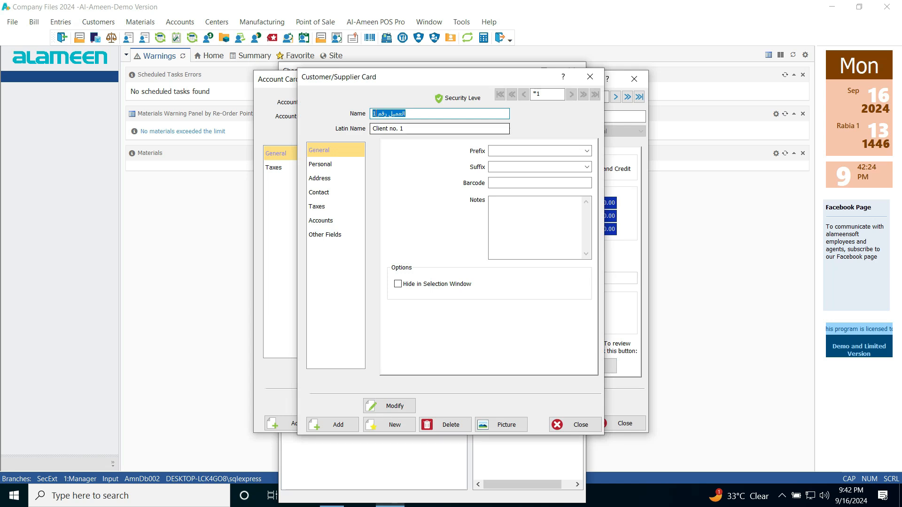
Examine the name fields and the personal information fields of the customer card
{"action": "left_click", "coordinate": [395, 114]}
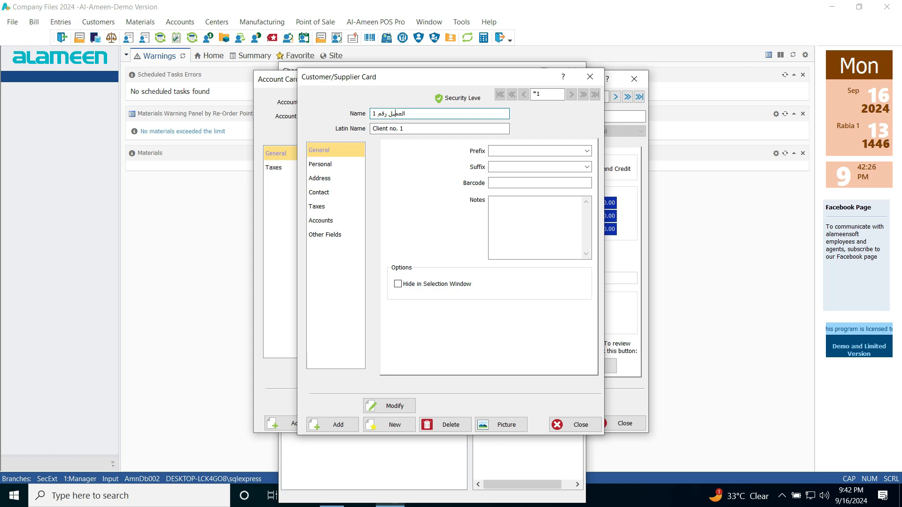
{"action": "key", "text": "Tab"}
{"action": "key", "text": "shift+Tab"}
{"action": "left_click", "coordinate": [336, 165]}
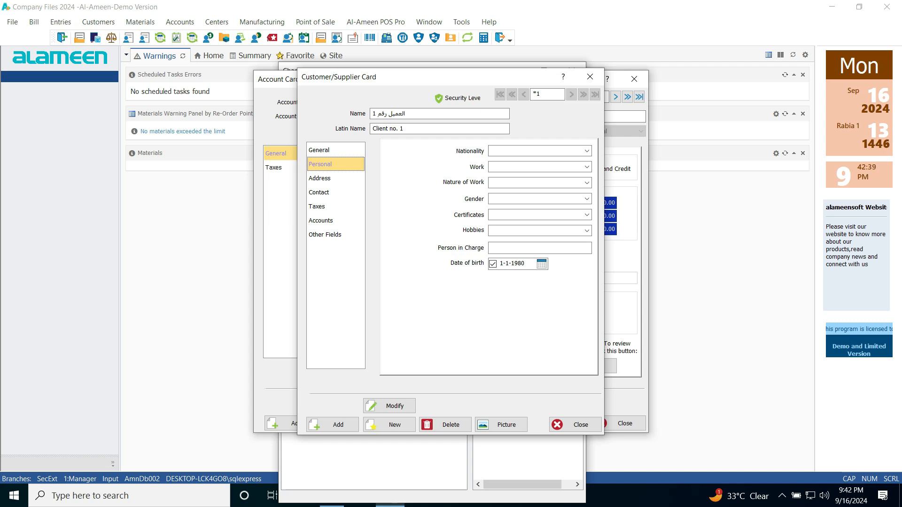
Examine the customer card's address fields and its detailed address card, and close the address card
{"action": "left_click", "coordinate": [320, 178]}
{"action": "left_click", "coordinate": [508, 173]}
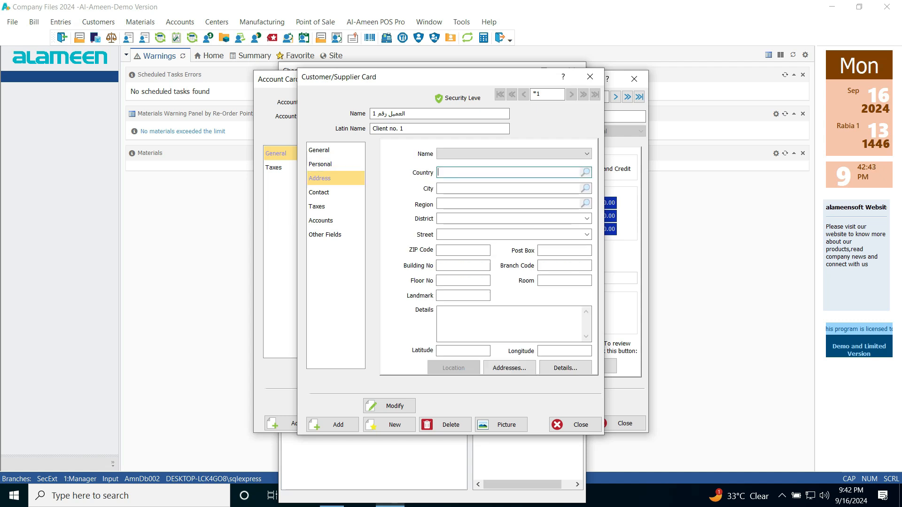
{"action": "left_click", "coordinate": [509, 188]}
{"action": "left_click", "coordinate": [508, 204]}
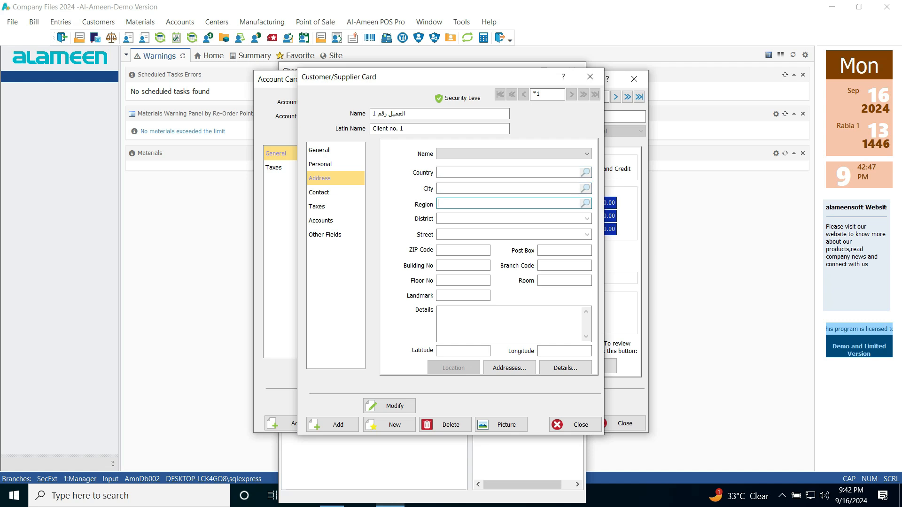
{"action": "left_click", "coordinate": [579, 234]}
{"action": "left_click", "coordinate": [463, 250]}
{"action": "left_click", "coordinate": [464, 266]}
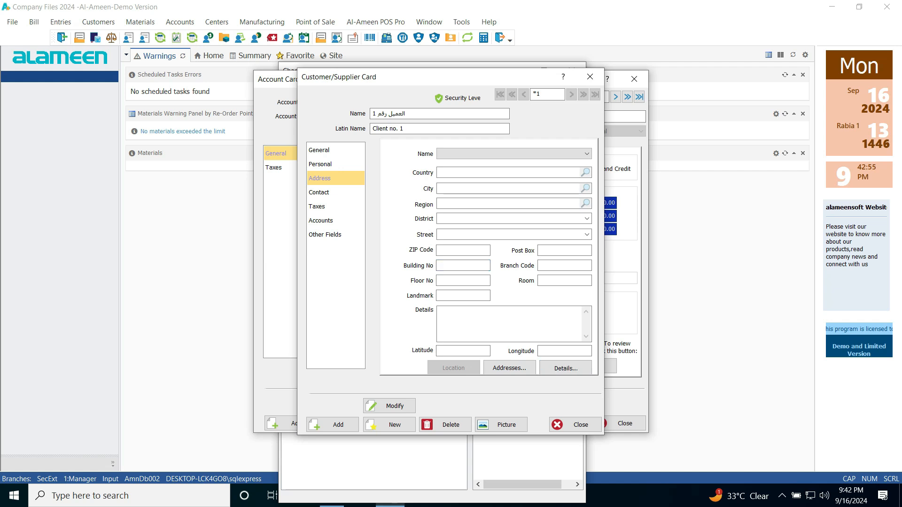
{"action": "left_click", "coordinate": [565, 368]}
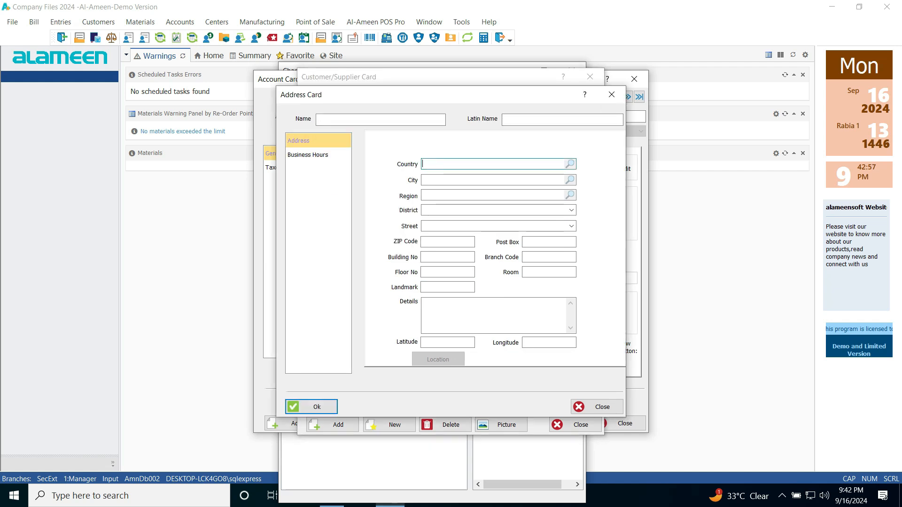
{"action": "left_click", "coordinate": [611, 94]}
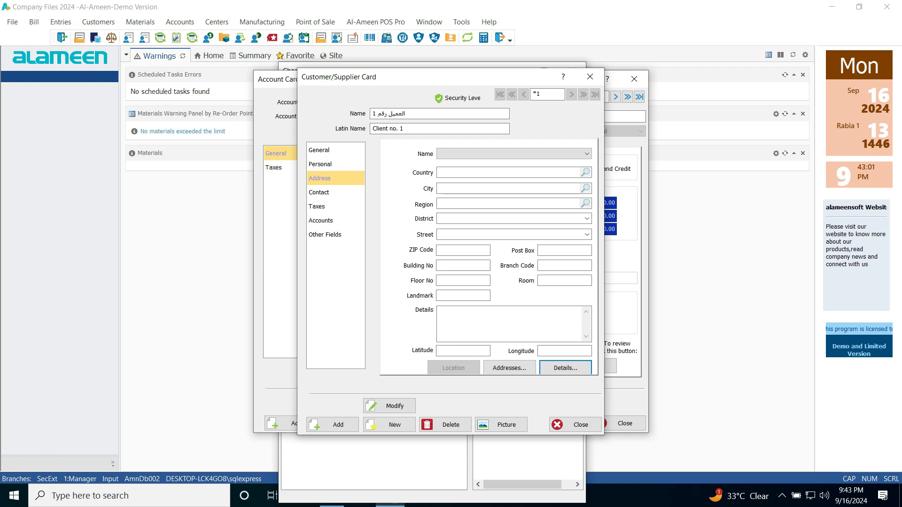
Examine the phone fields in the customer card's contact information
{"action": "left_click", "coordinate": [335, 192]}
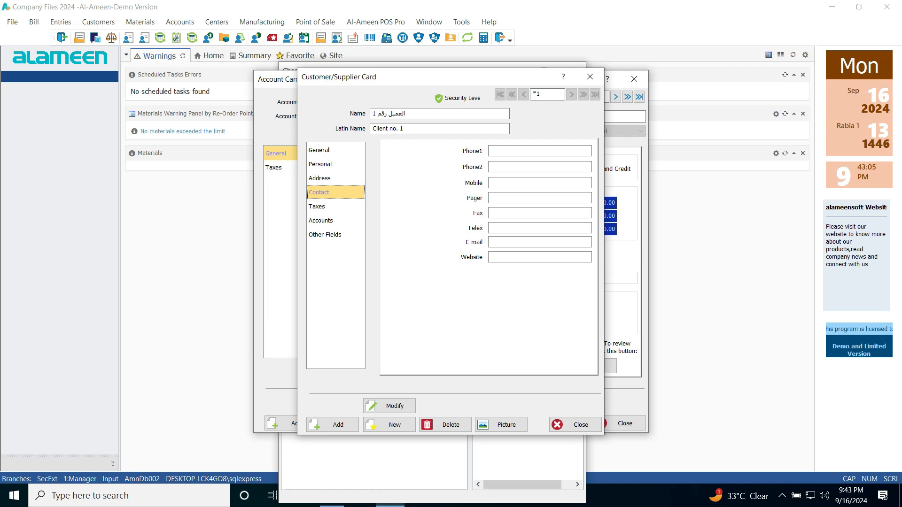
{"action": "left_click", "coordinate": [540, 151]}
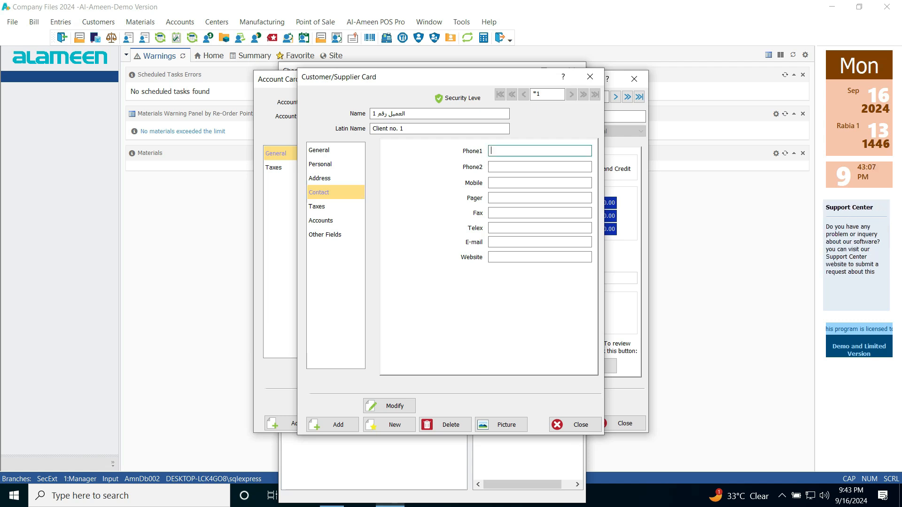
{"action": "left_click", "coordinate": [540, 168]}
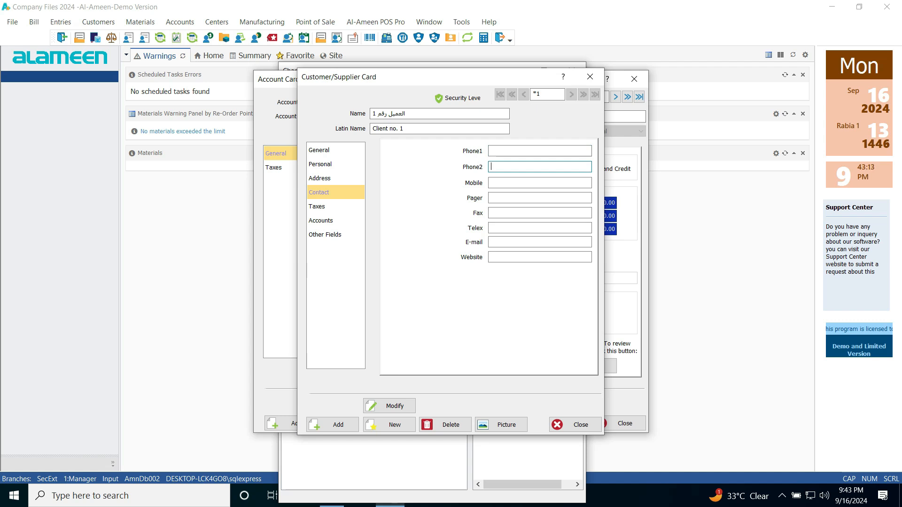
Check the other fields of Client no. 1's customer card, save the card's changes, and close it and the account card
{"action": "left_click", "coordinate": [325, 235]}
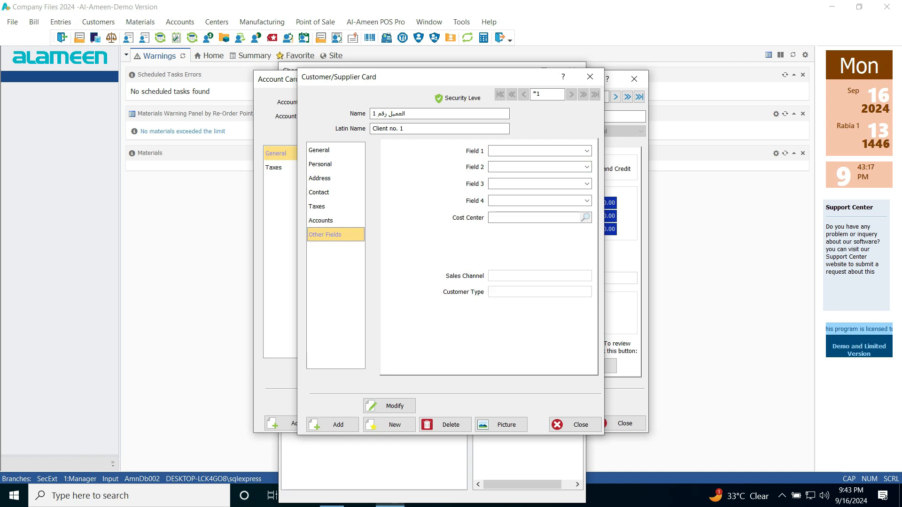
{"action": "left_click", "coordinate": [389, 406]}
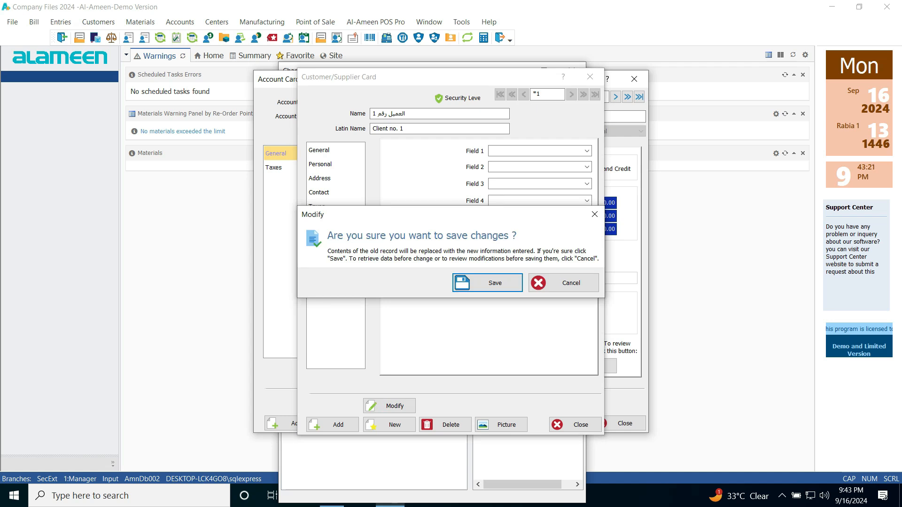
{"action": "left_click", "coordinate": [488, 283]}
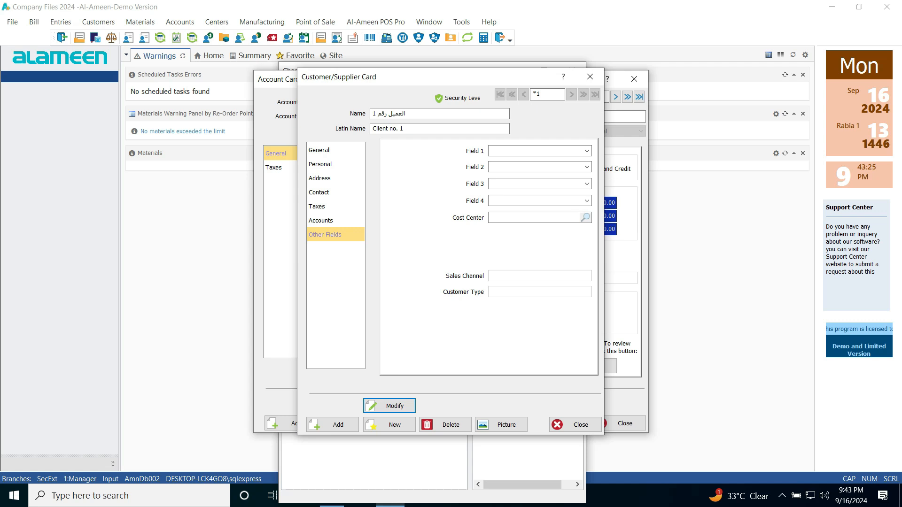
{"action": "left_click", "coordinate": [590, 77]}
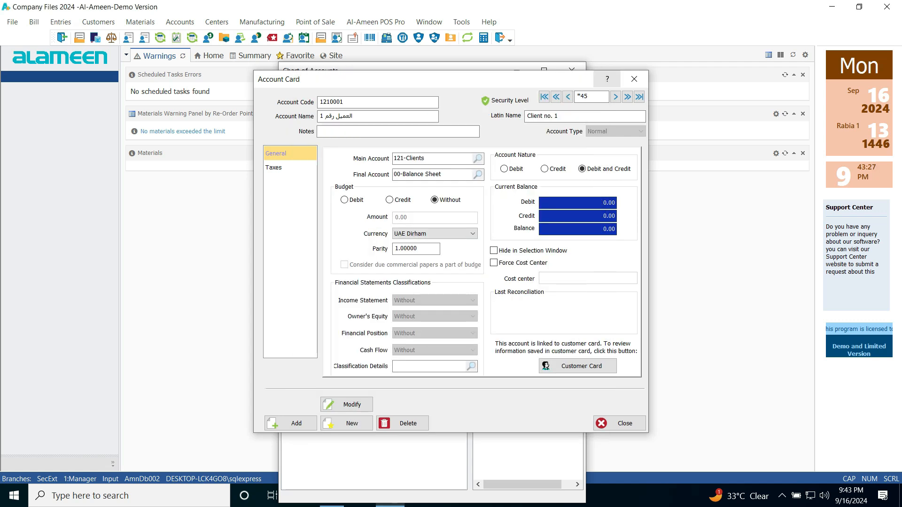
{"action": "left_click", "coordinate": [635, 79]}
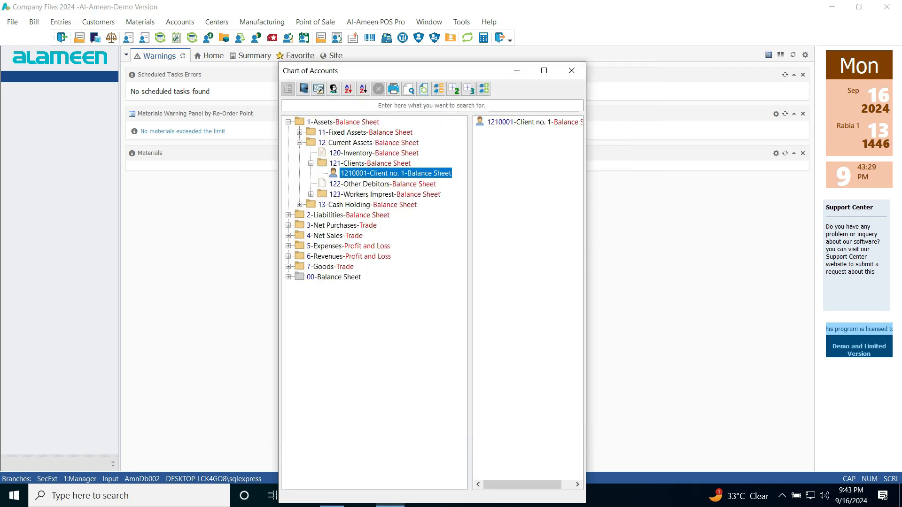
Collapse the Assets branch and select the Vendor no. 1 account under Liabilities, Current Liabilities, Vendors
{"action": "left_click", "coordinate": [300, 143]}
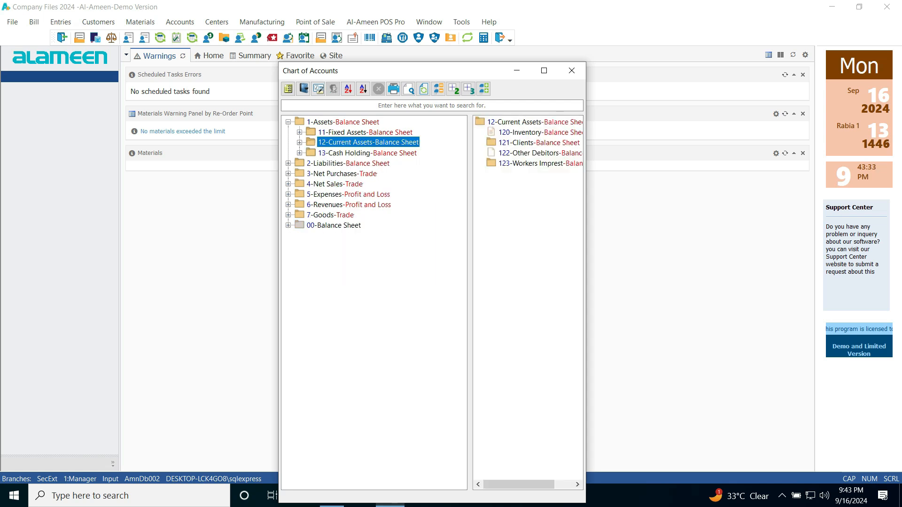
{"action": "left_click", "coordinate": [288, 122]}
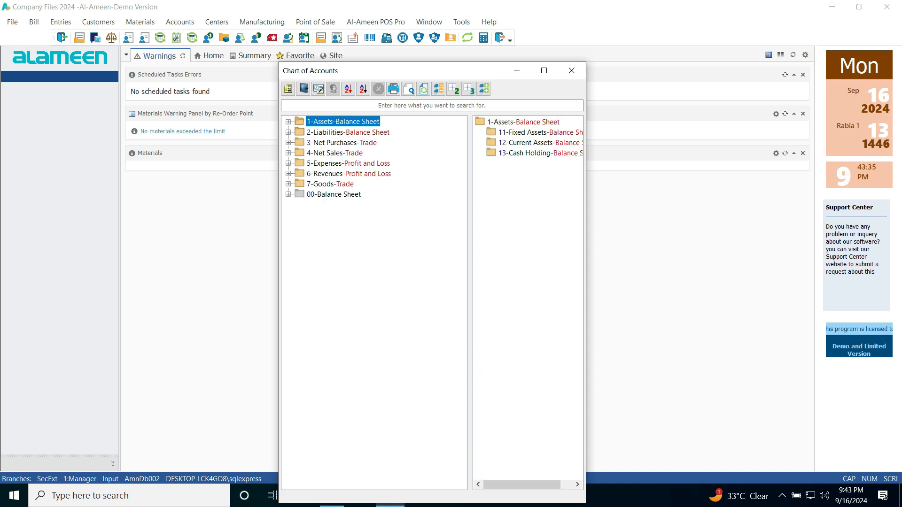
{"action": "left_click", "coordinate": [289, 132]}
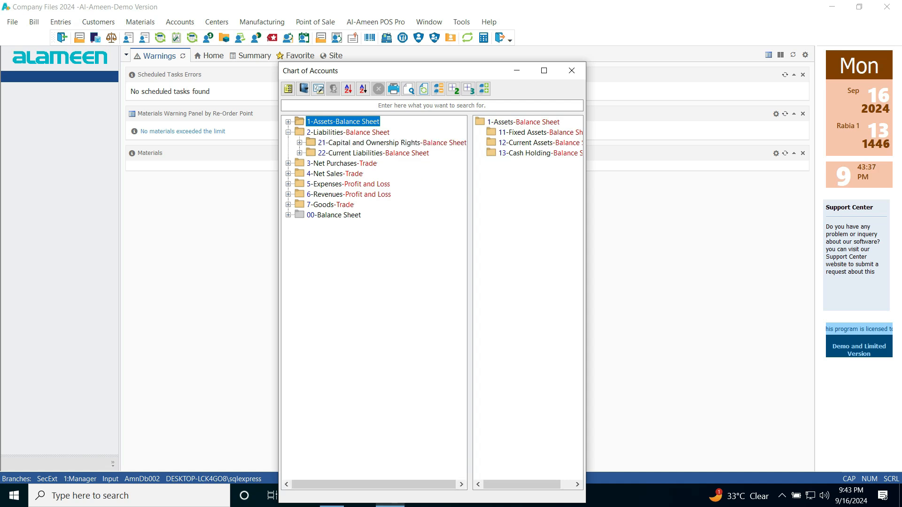
{"action": "left_click", "coordinate": [299, 153]}
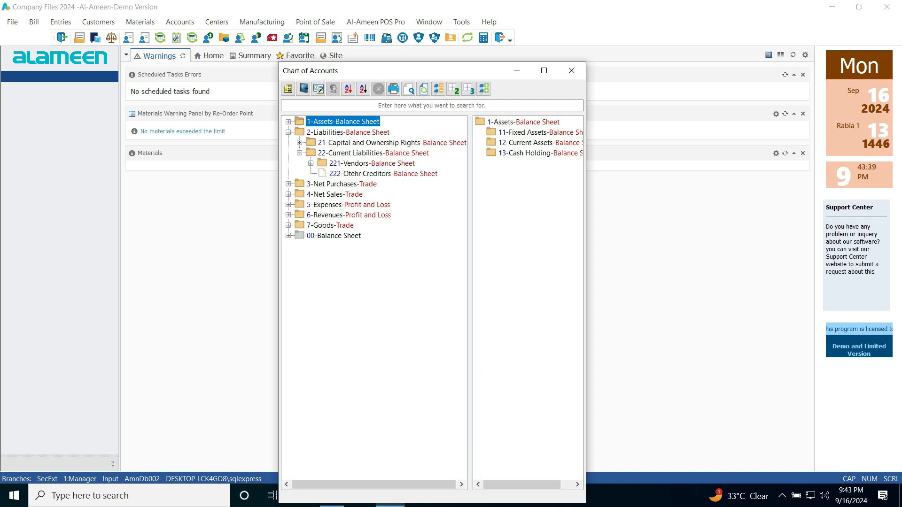
{"action": "left_click", "coordinate": [311, 164]}
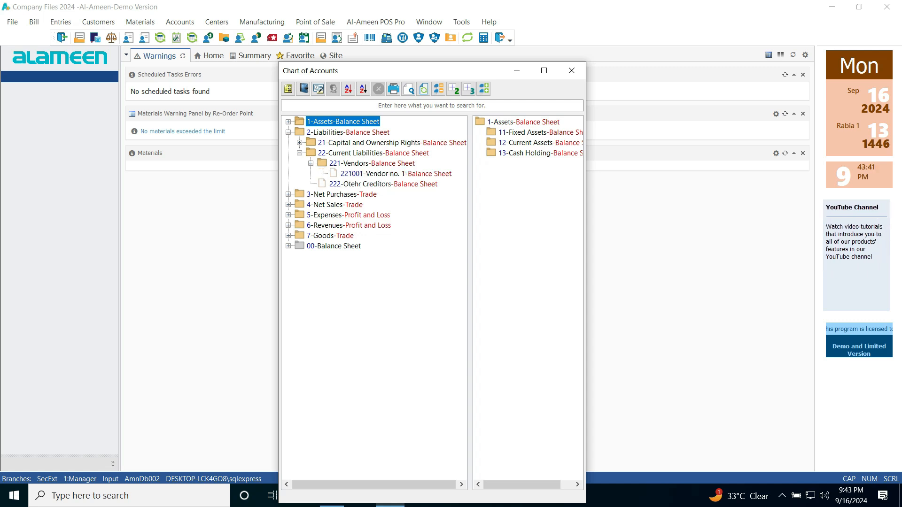
{"action": "left_click", "coordinate": [372, 164]}
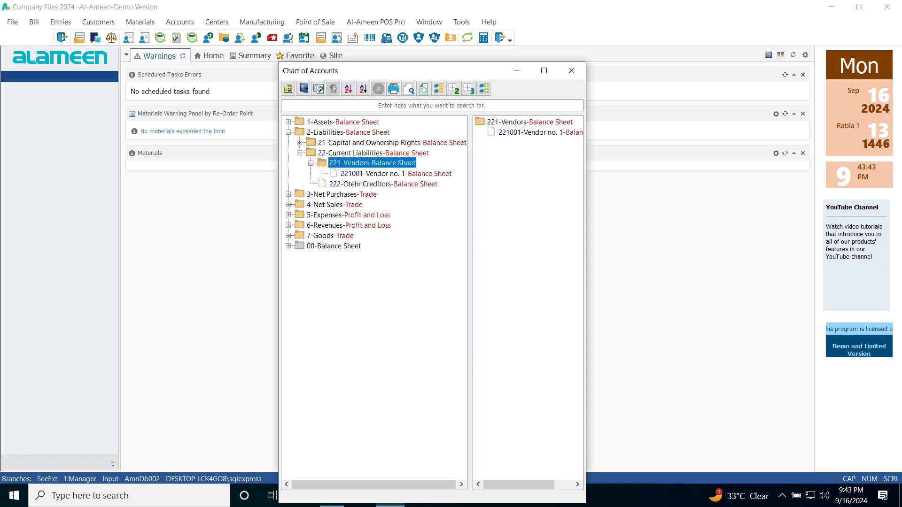
{"action": "left_click", "coordinate": [396, 173]}
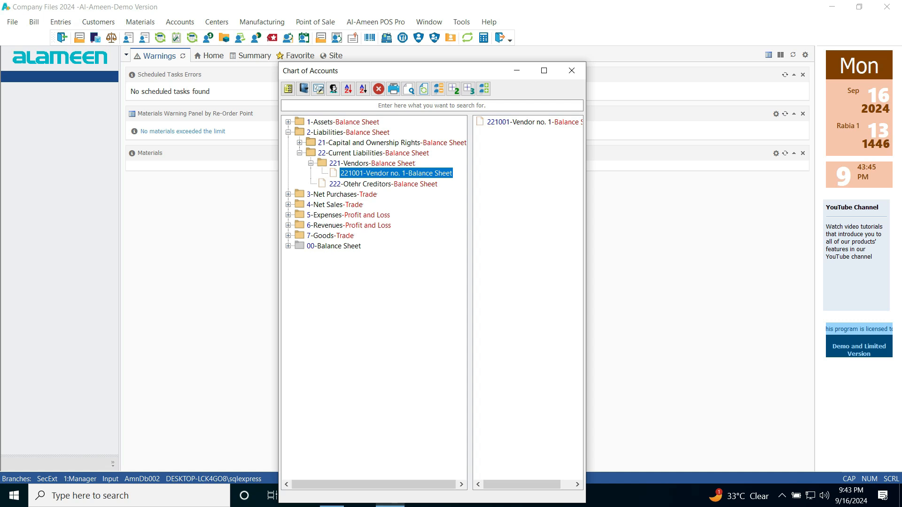
{"action": "right_click", "coordinate": [343, 174]}
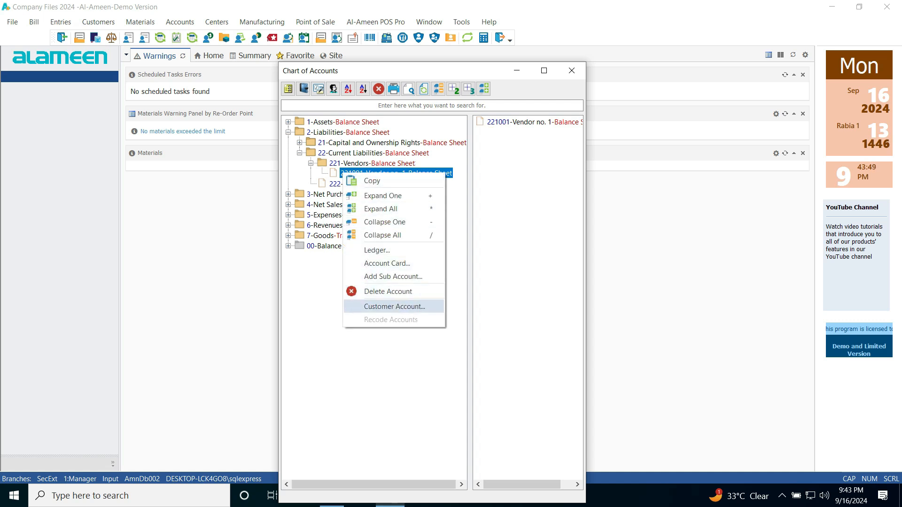
{"action": "key", "text": "Return"}
{"action": "left_click", "coordinate": [521, 278]}
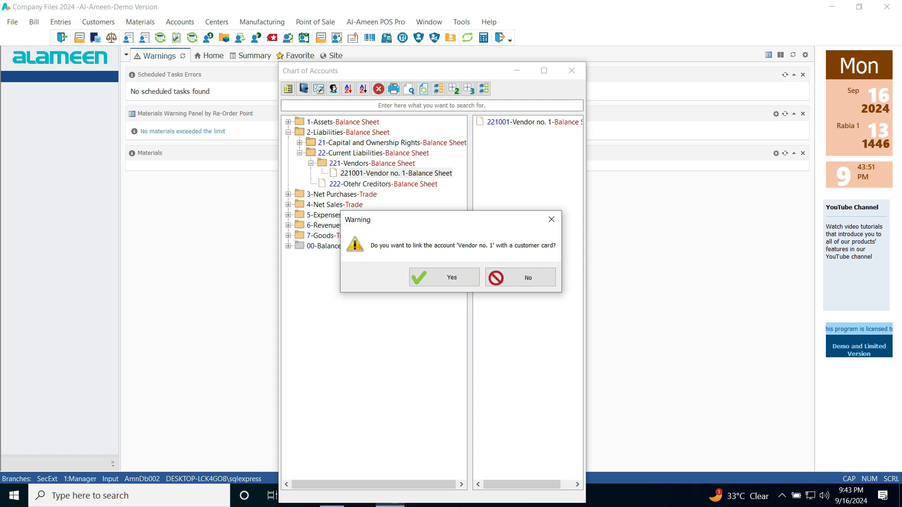
Open the account card of Vendor no. 1 and link the account to a customer card from there
{"action": "right_click", "coordinate": [385, 175]}
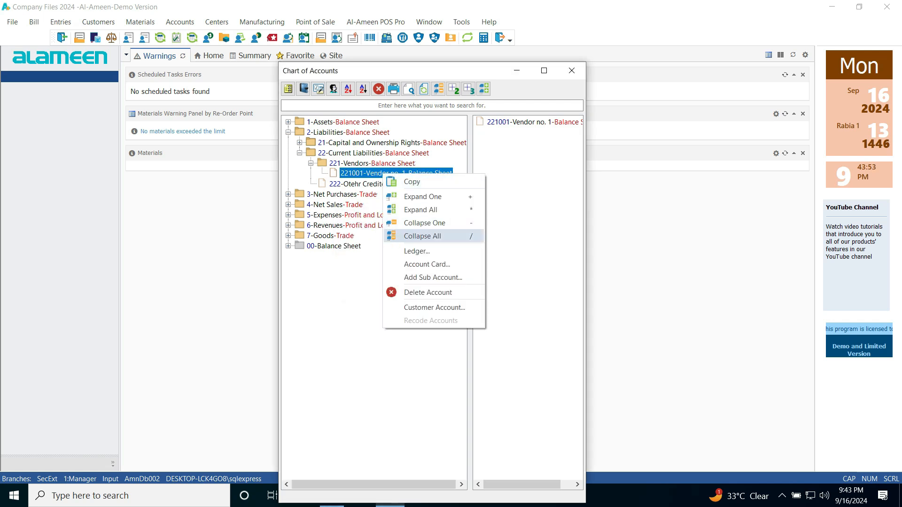
{"action": "key", "text": "Return"}
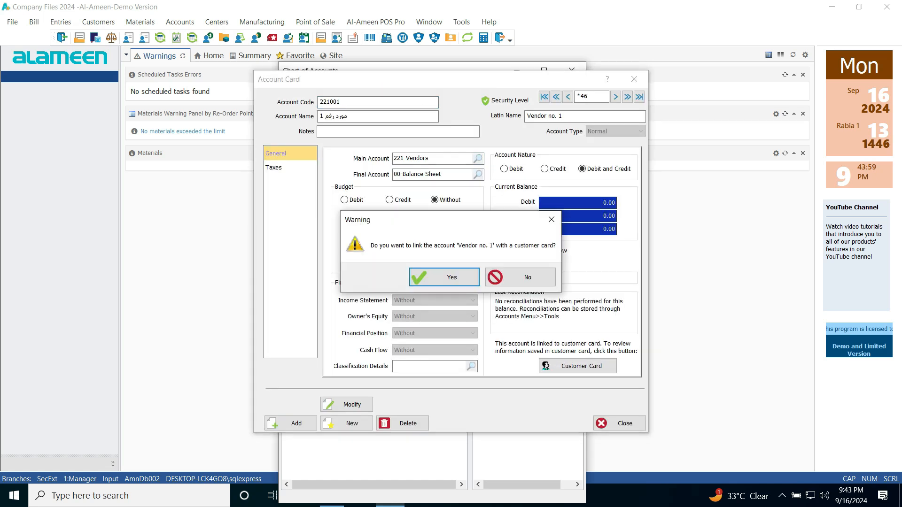
{"action": "key", "text": "Return"}
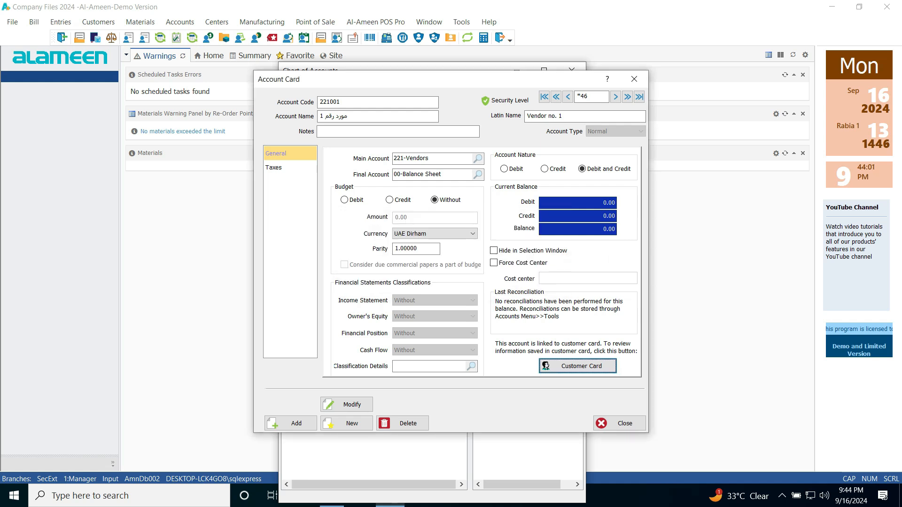
Examine the personal, address and contact fields of Vendor no. 1's customer card, and close both cards and the chart of accounts
{"action": "key", "text": "Return"}
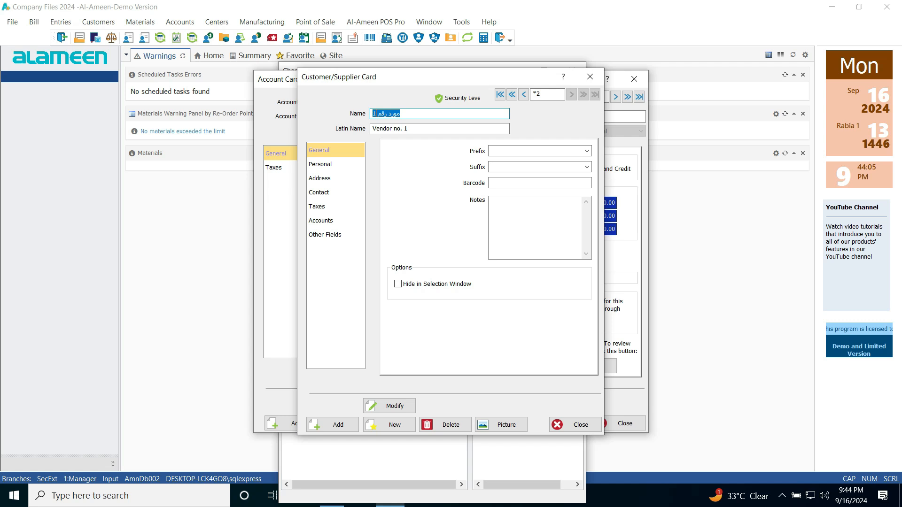
{"action": "left_click", "coordinate": [321, 164]}
{"action": "left_click", "coordinate": [320, 178]}
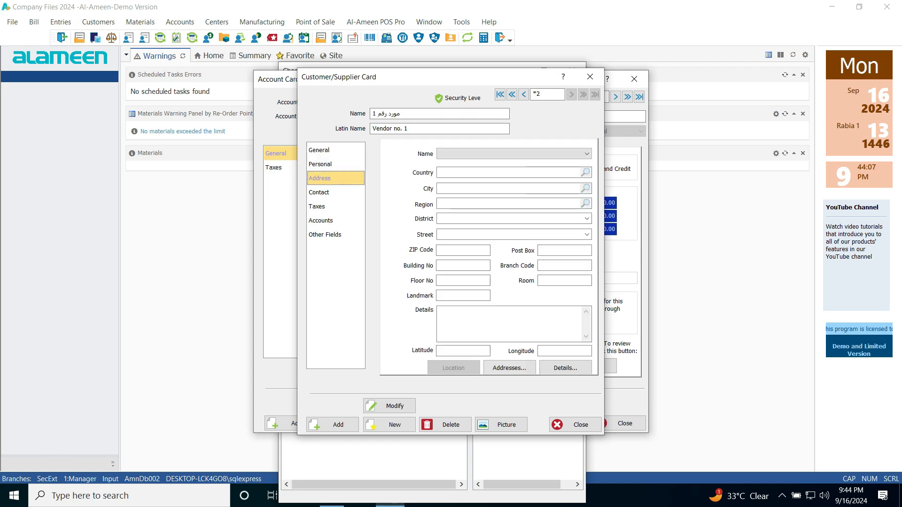
{"action": "left_click", "coordinate": [320, 193]}
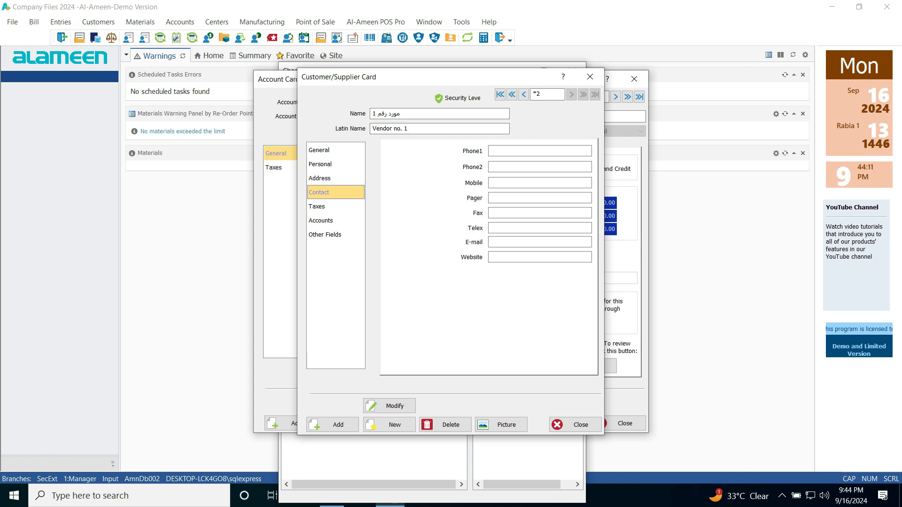
{"action": "left_click", "coordinate": [590, 77]}
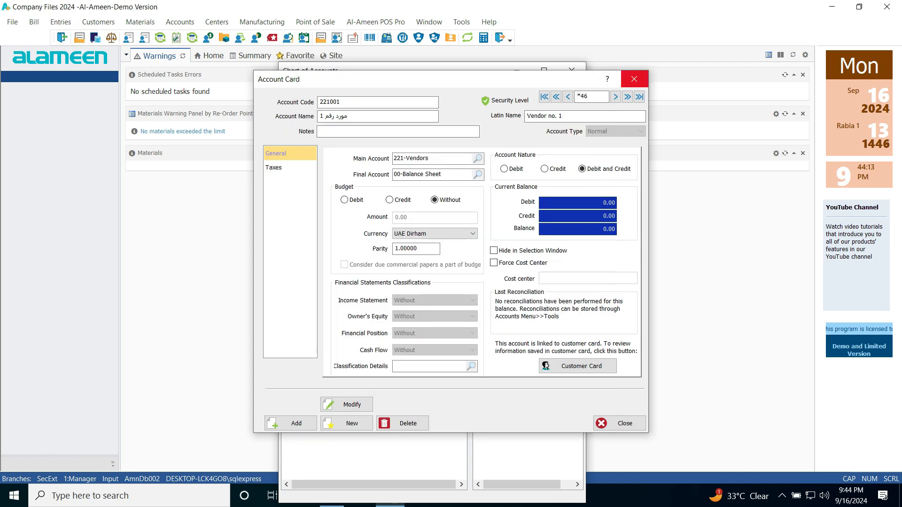
{"action": "left_click", "coordinate": [634, 79]}
{"action": "left_click", "coordinate": [571, 71]}
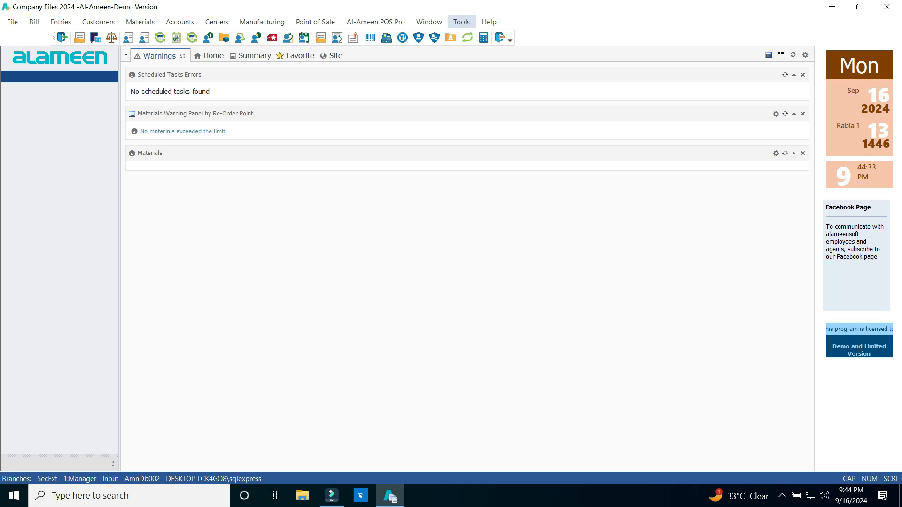
Activate the multi-customer account system in the program's saving options and confirm the options
{"action": "left_click", "coordinate": [461, 22]}
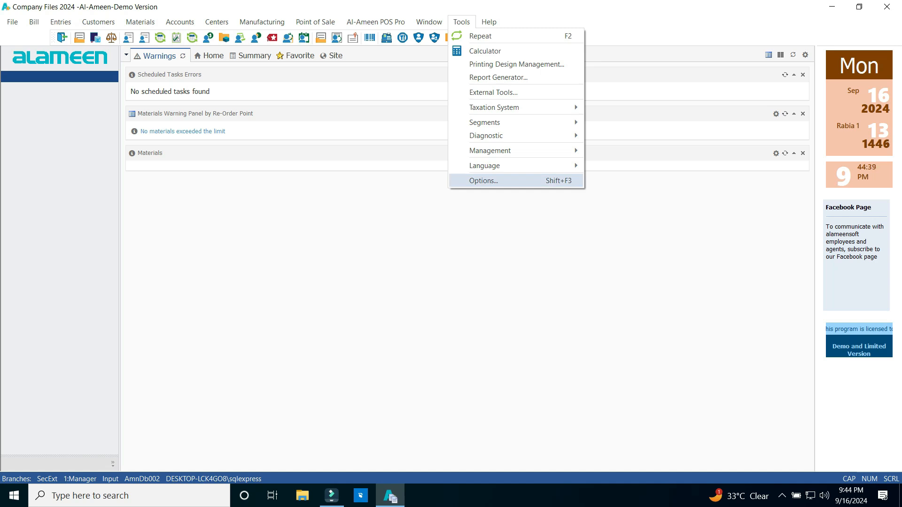
{"action": "key", "text": "Return"}
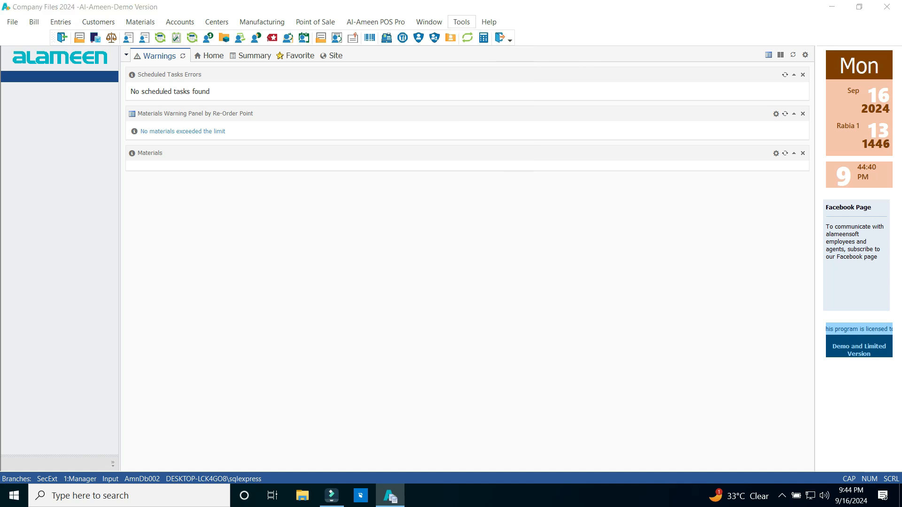
{"action": "left_click", "coordinate": [290, 276]}
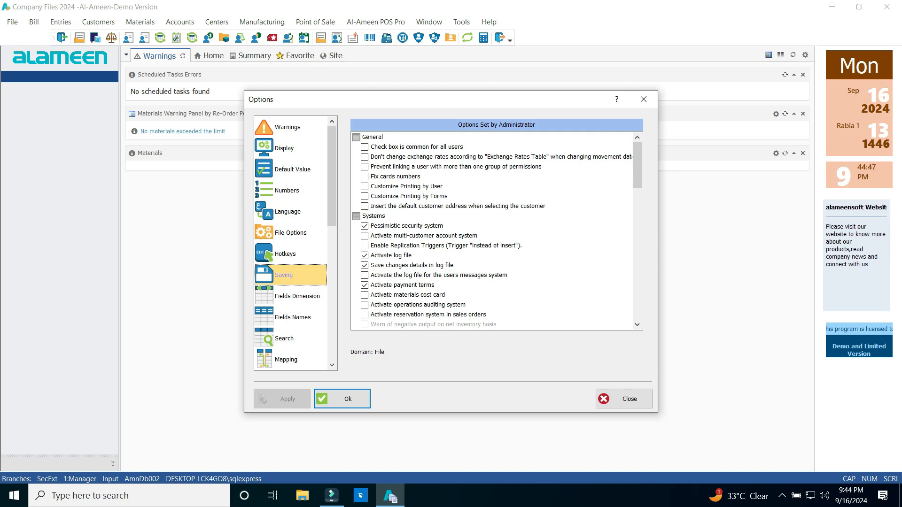
{"action": "left_click", "coordinate": [364, 236]}
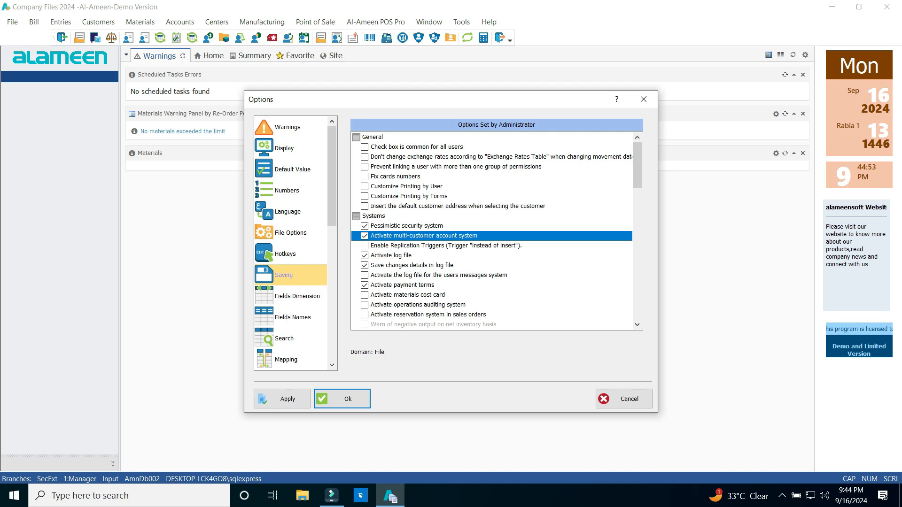
{"action": "key", "text": "Return"}
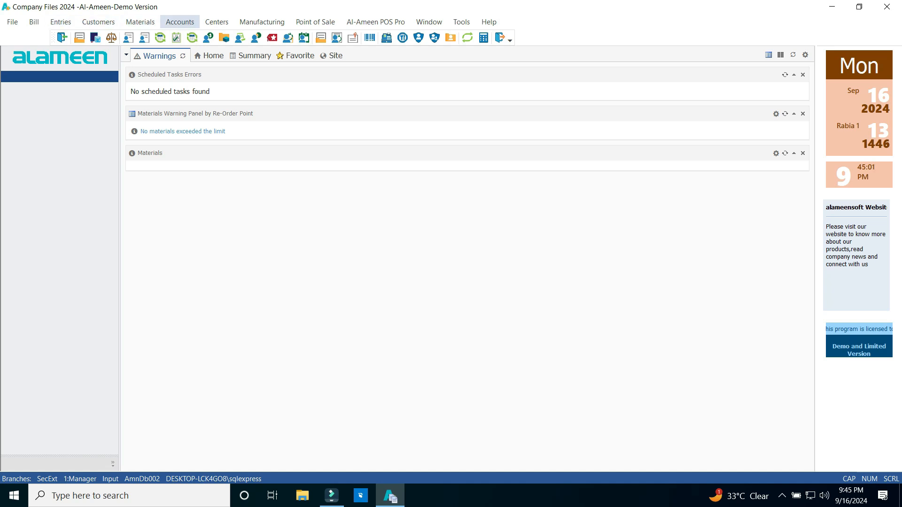
Reopen the chart of accounts and select the Client no. 1 account under Assets, Current Assets, Clients
{"action": "left_click", "coordinate": [180, 21]}
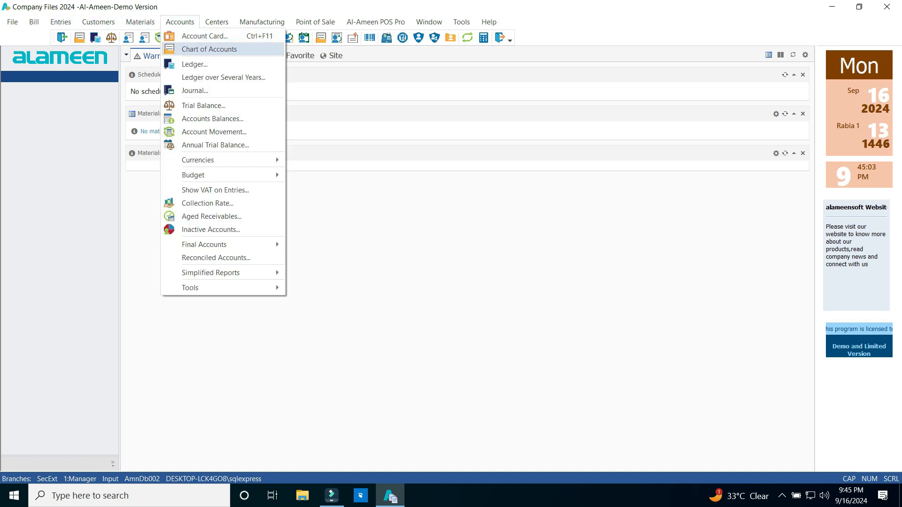
{"action": "key", "text": "Return"}
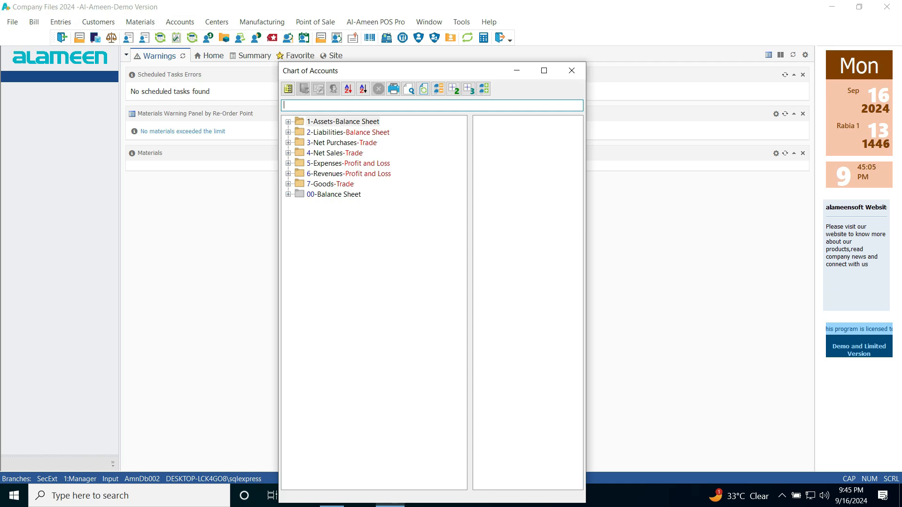
{"action": "left_click", "coordinate": [288, 122]}
{"action": "left_click", "coordinate": [299, 143]}
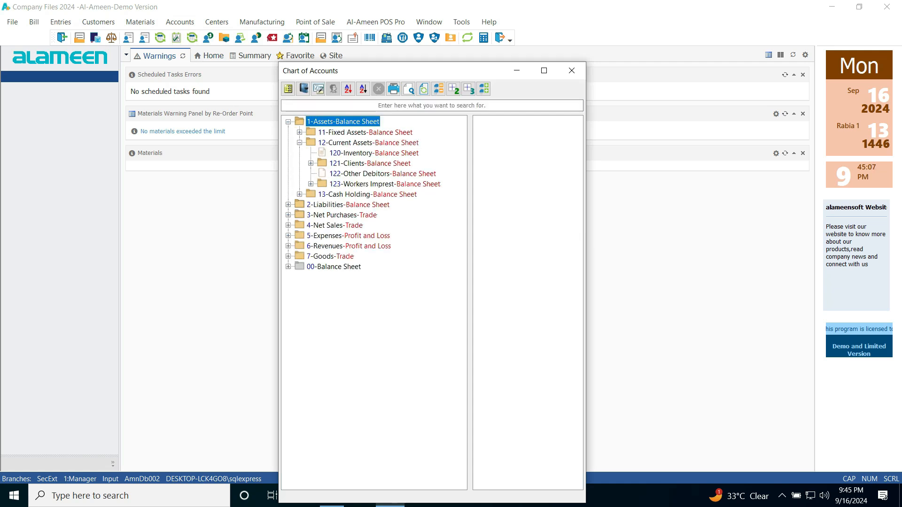
{"action": "left_click", "coordinate": [311, 163]}
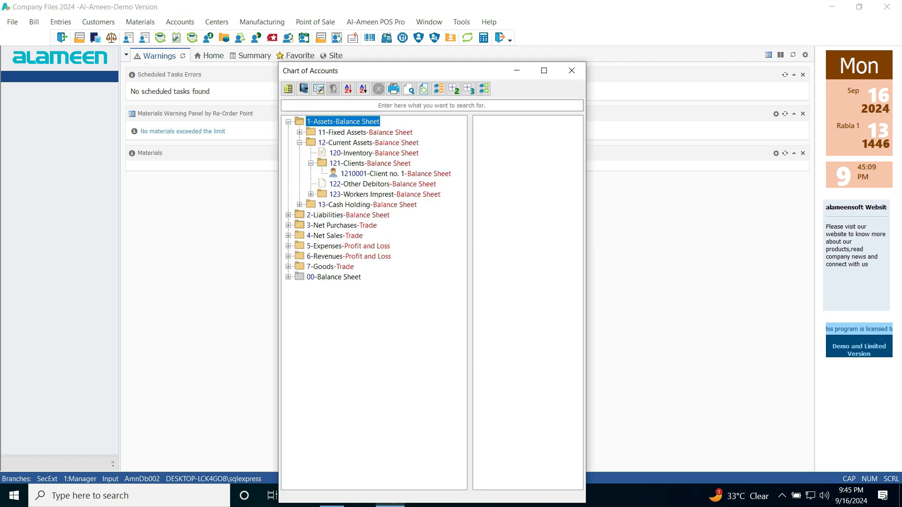
{"action": "left_click", "coordinate": [396, 174]}
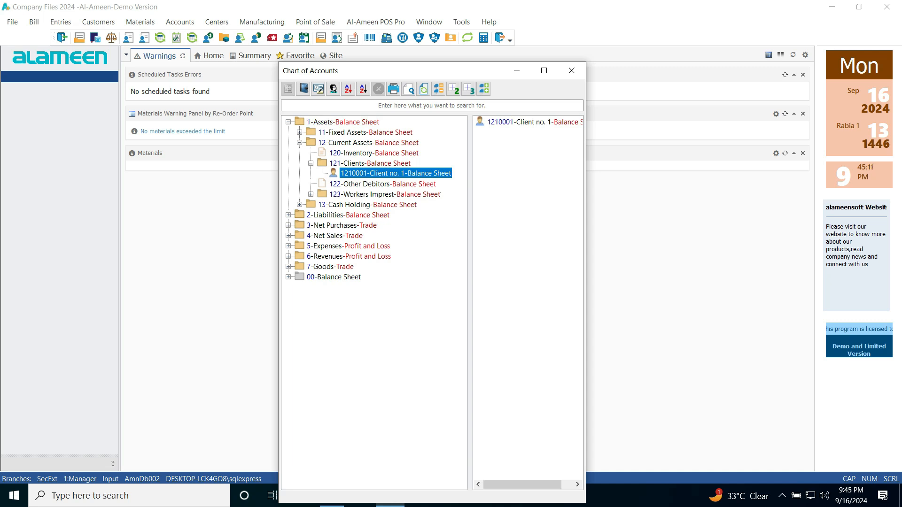
Open the customer card of the Client no. 1 account from the chart of accounts and go to its name fields
{"action": "right_click", "coordinate": [371, 173]}
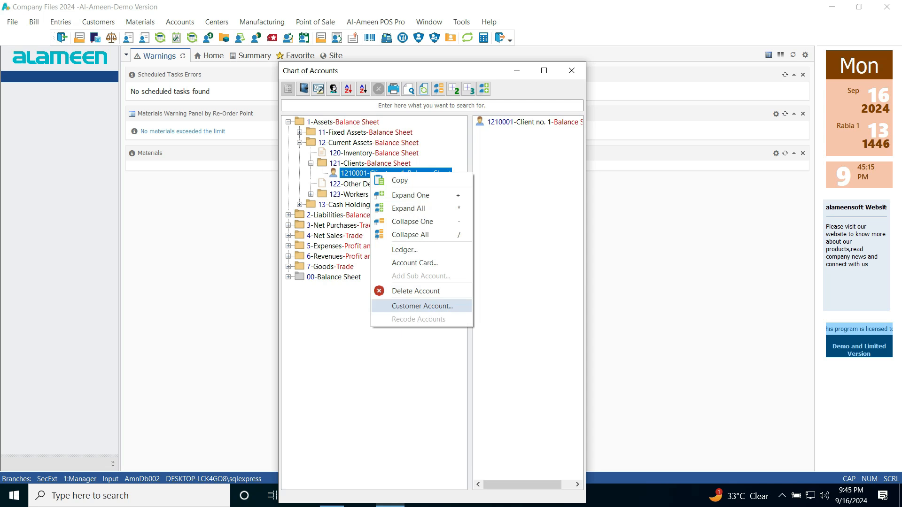
{"action": "left_click", "coordinate": [422, 307]}
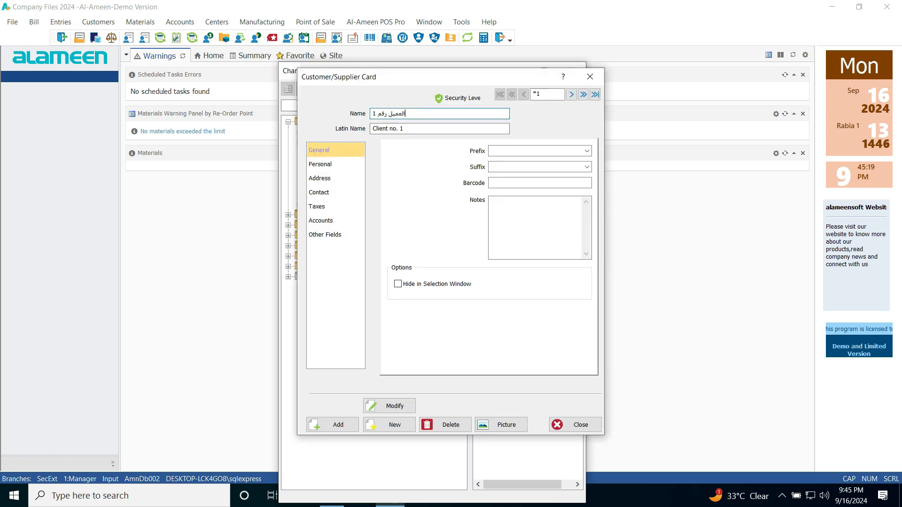
{"action": "key", "text": "Tab"}
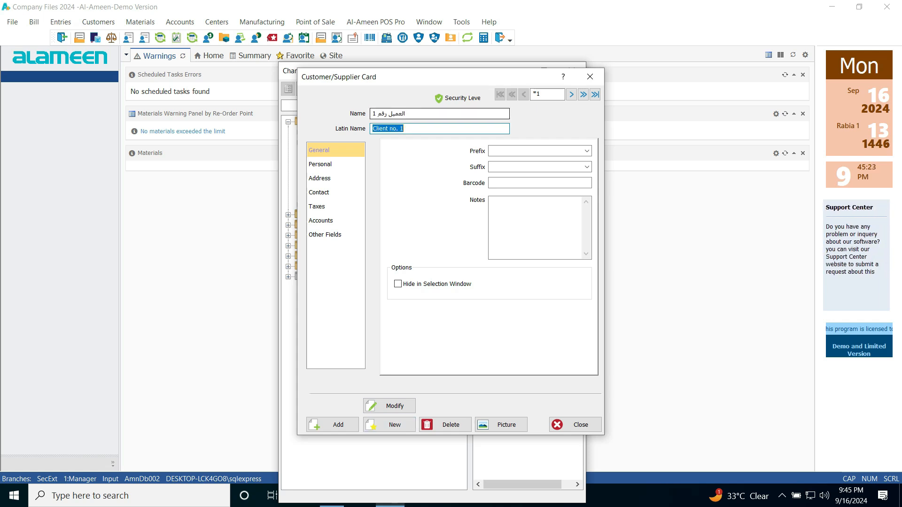
{"action": "key", "text": "shift+Tab"}
{"action": "left_click", "coordinate": [405, 113]}
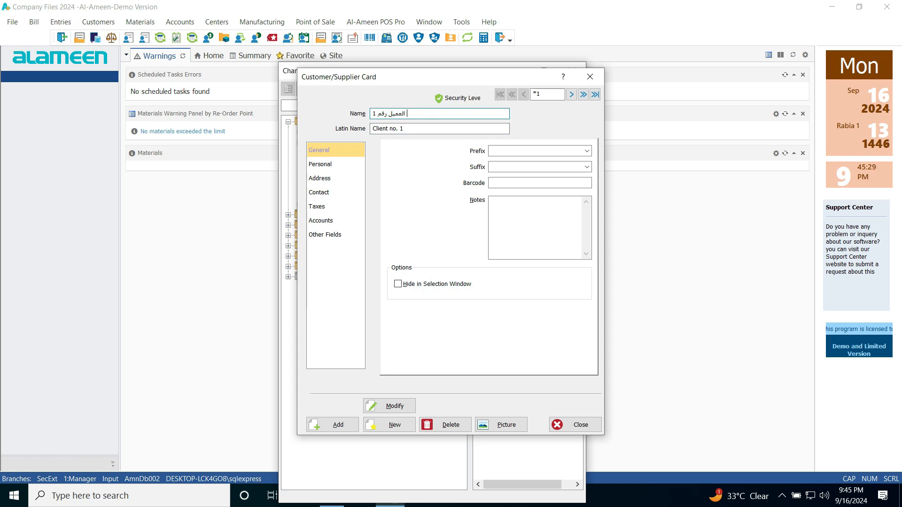
Change the card's Latin name to "Client no. 1 br" and copy the same text into the Name field
{"action": "key", "text": "Tab"}
{"action": "key", "text": "End"}
{"action": "key", "text": "BackSpace"}
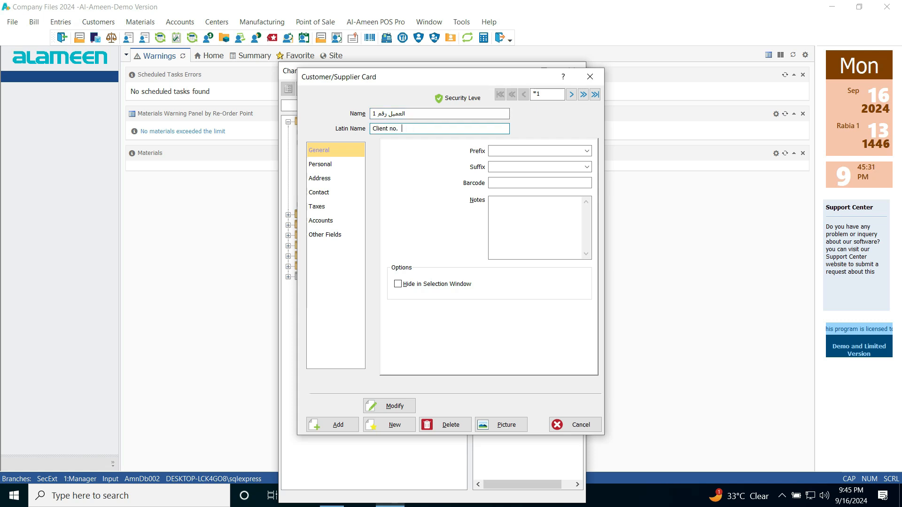
{"action": "type", "text": "1 b"}
{"action": "key", "text": "shift+Tab"}
{"action": "key", "text": "Tab"}
{"action": "key", "text": "ctrl+c"}
{"action": "key", "text": "shift+Tab"}
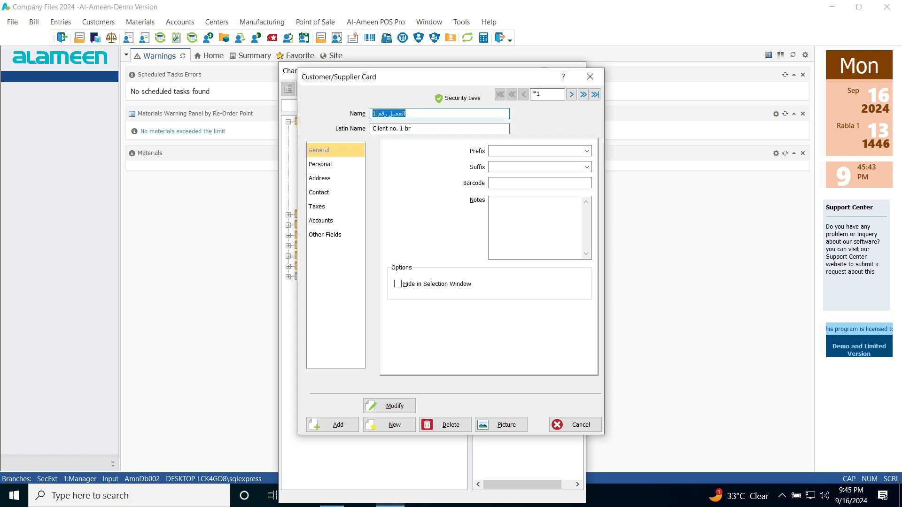
{"action": "key", "text": "ctrl+v"}
Add "Client no. 1 br" as a new customer on the same account, accept the confirmations and close the card
{"action": "key", "text": "alt+a"}
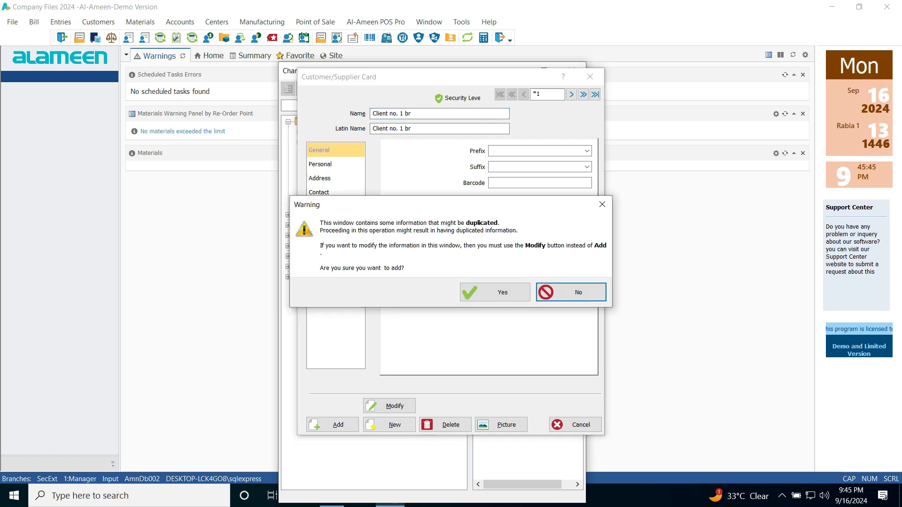
{"action": "key", "text": "Left"}
{"action": "key", "text": "Return"}
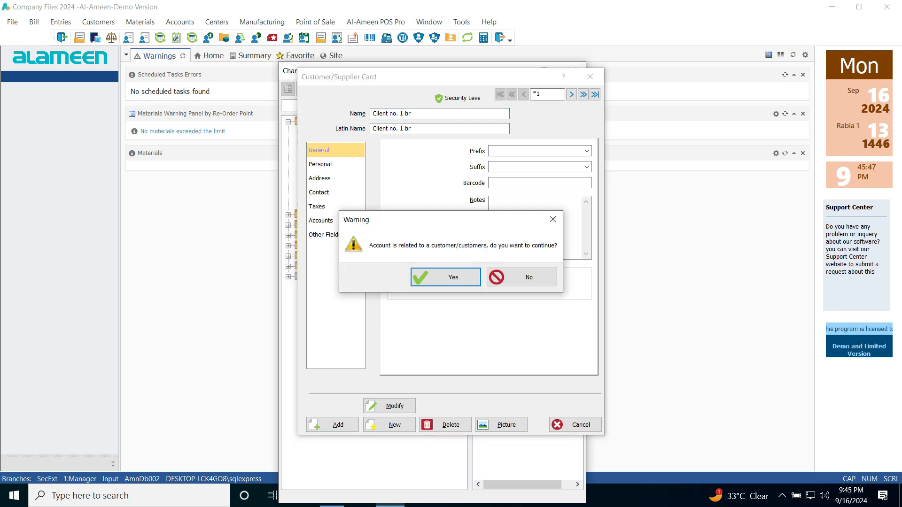
{"action": "key", "text": "Return"}
{"action": "key", "text": "Return"}
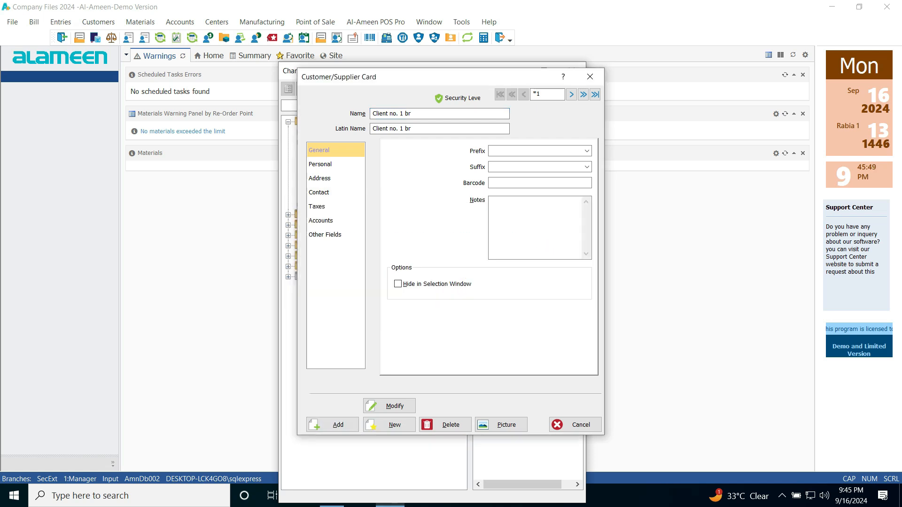
{"action": "left_click", "coordinate": [590, 77]}
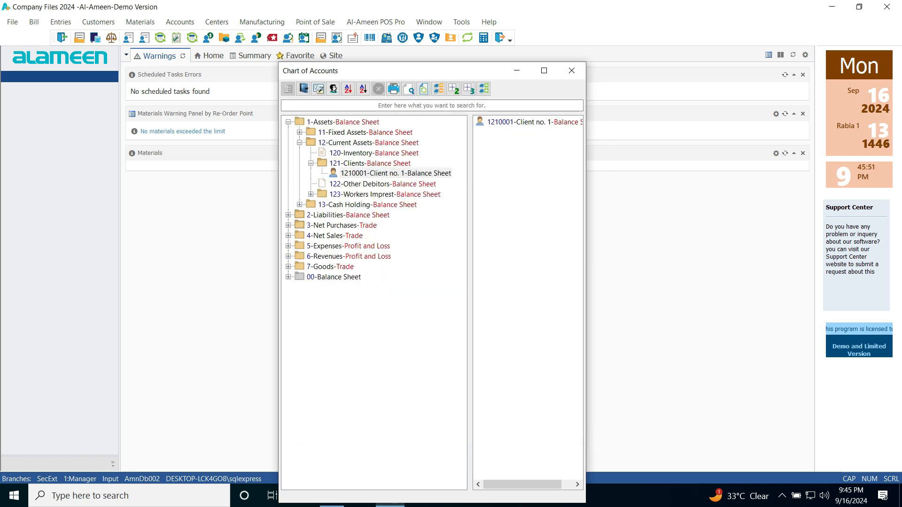
Refresh the chart of accounts, examine the customers linked in Client no. 1's account card, and close both windows
{"action": "left_click", "coordinate": [423, 89]}
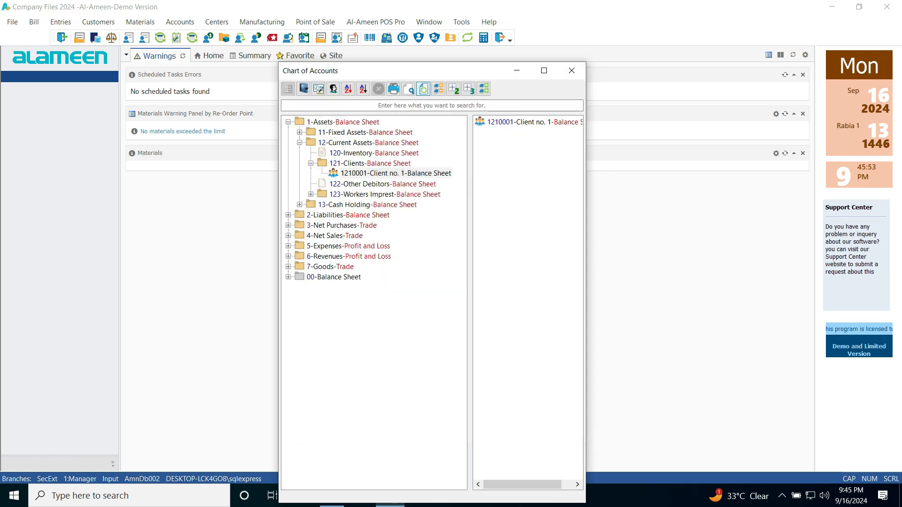
{"action": "left_click", "coordinate": [396, 173]}
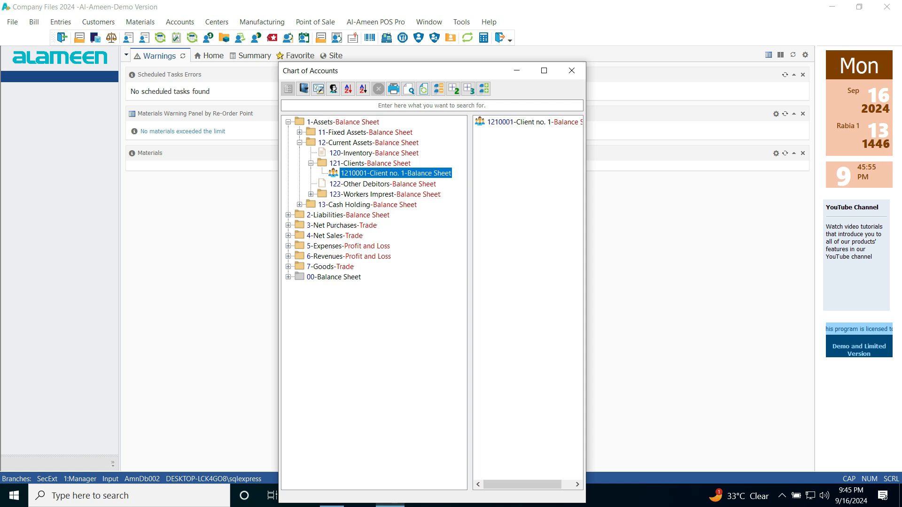
{"action": "right_click", "coordinate": [337, 175]}
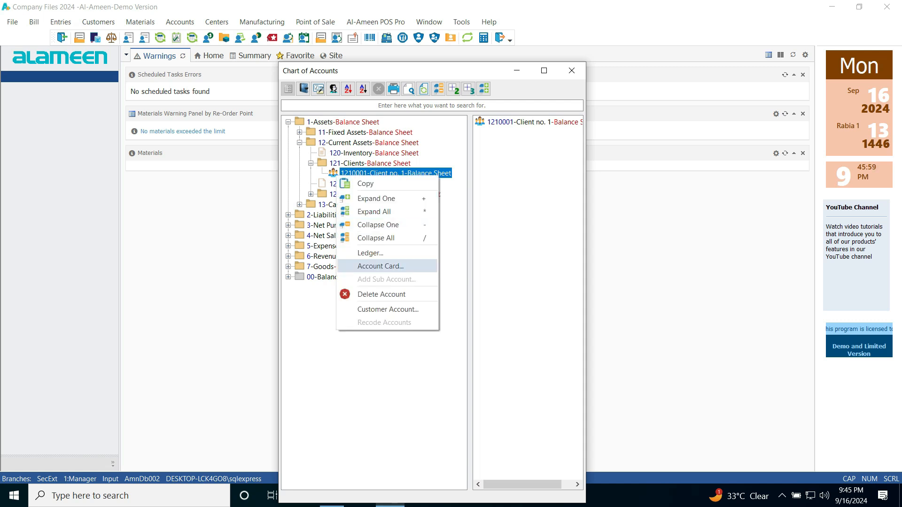
{"action": "left_click", "coordinate": [380, 266]}
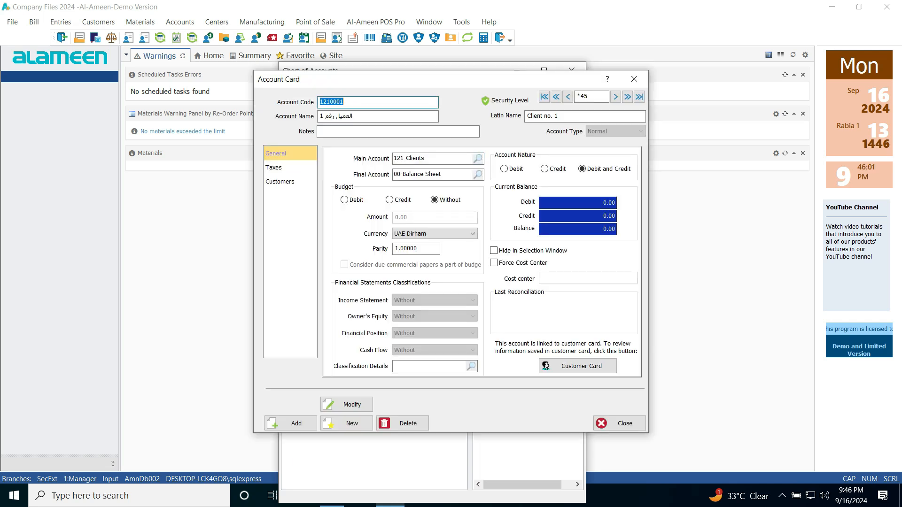
{"action": "left_click", "coordinate": [281, 182]}
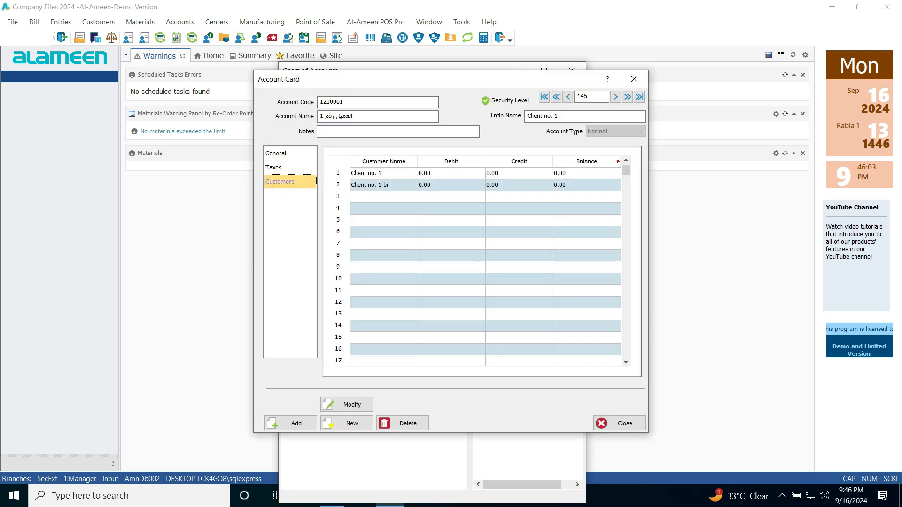
{"action": "left_click", "coordinate": [383, 173]}
{"action": "left_click", "coordinate": [384, 185]}
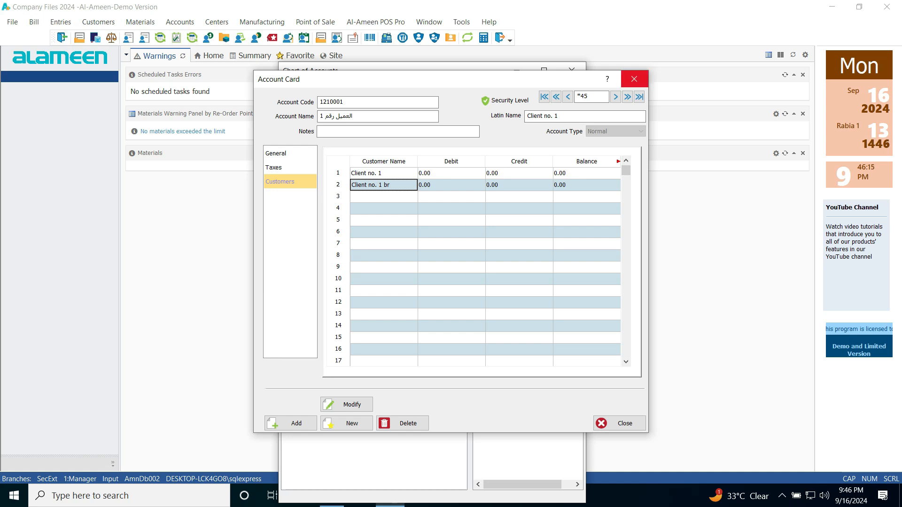
{"action": "left_click", "coordinate": [635, 79]}
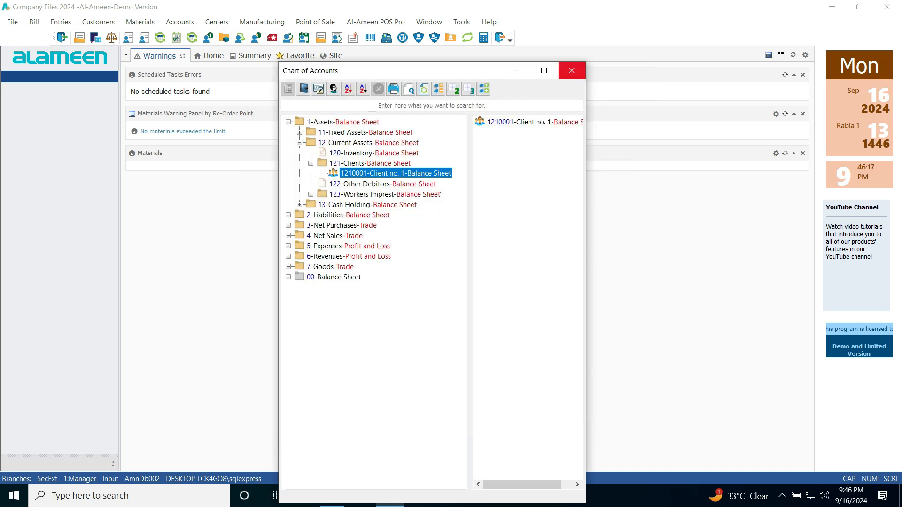
{"action": "left_click", "coordinate": [571, 70]}
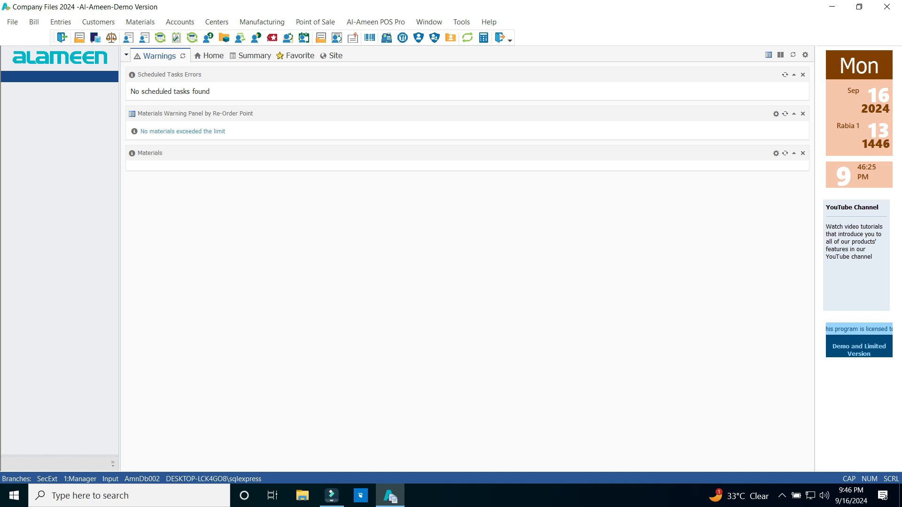
Open a blank customer/supplier card and set both its Name and Latin Name to "customer no 2"
{"action": "left_click_drag", "start_coordinate": [119, 258], "coordinate": [125, 258]}
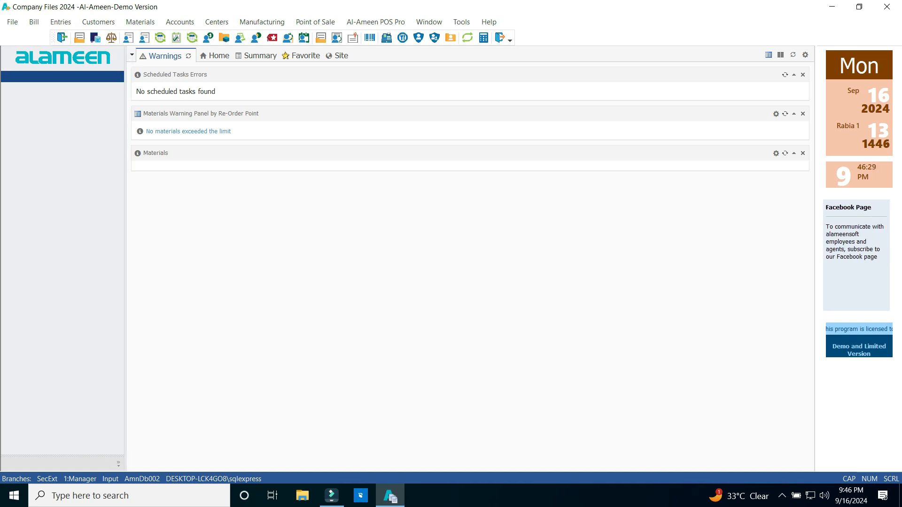
{"action": "left_click", "coordinate": [98, 21]}
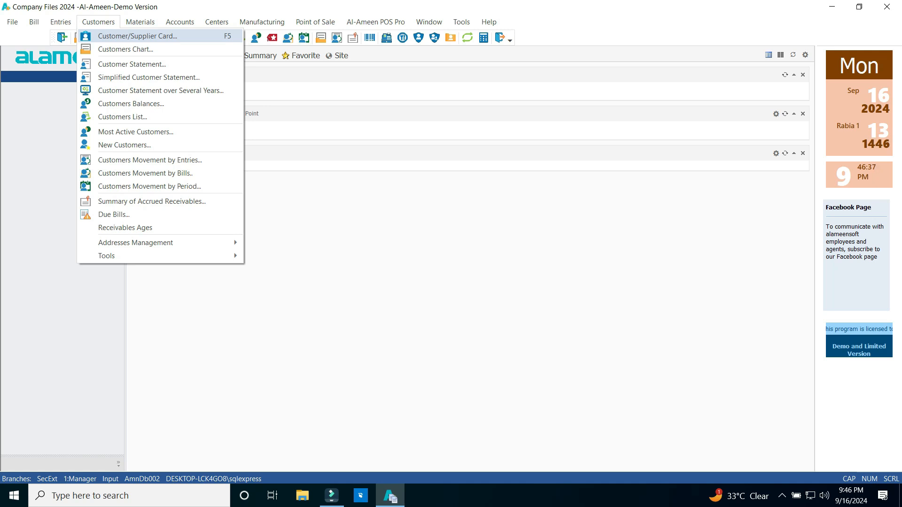
{"action": "key", "text": "Return"}
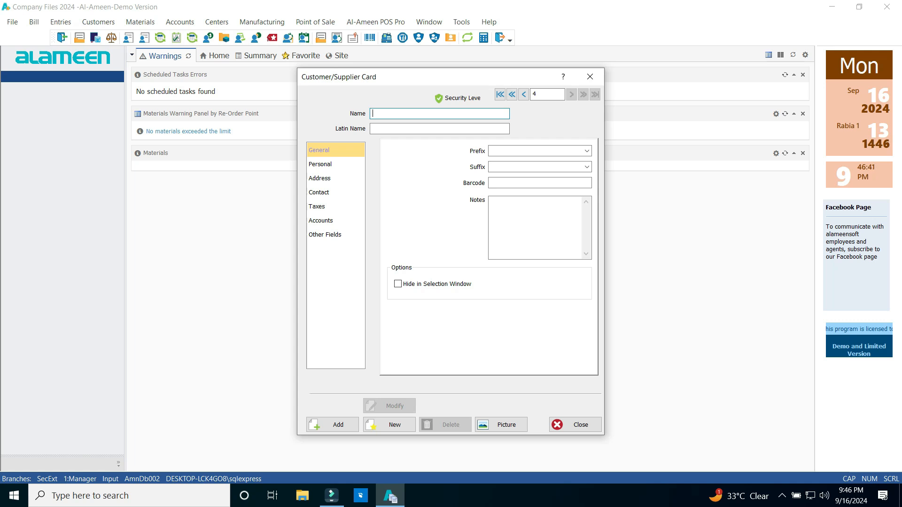
{"action": "type", "text": "customer no 2"}
{"action": "key", "text": "ctrl+a"}
{"action": "key", "text": "ctrl+c"}
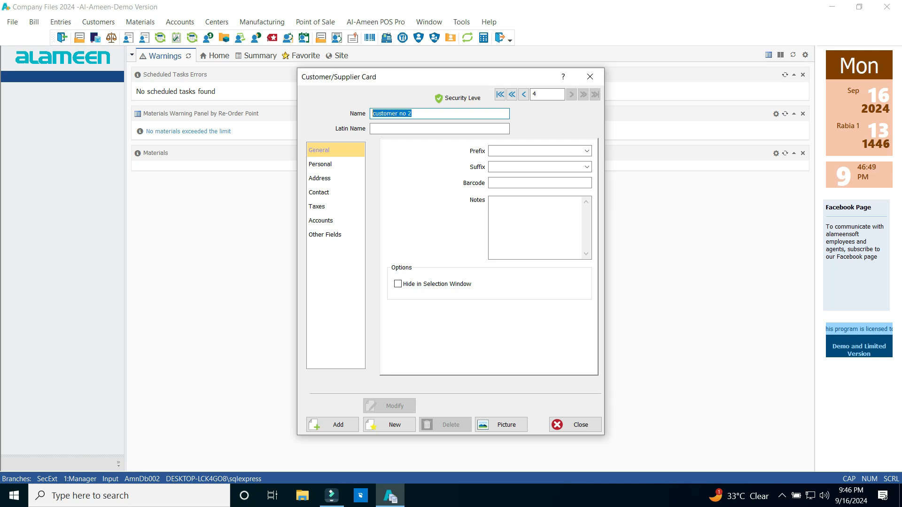
{"action": "key", "text": "Tab"}
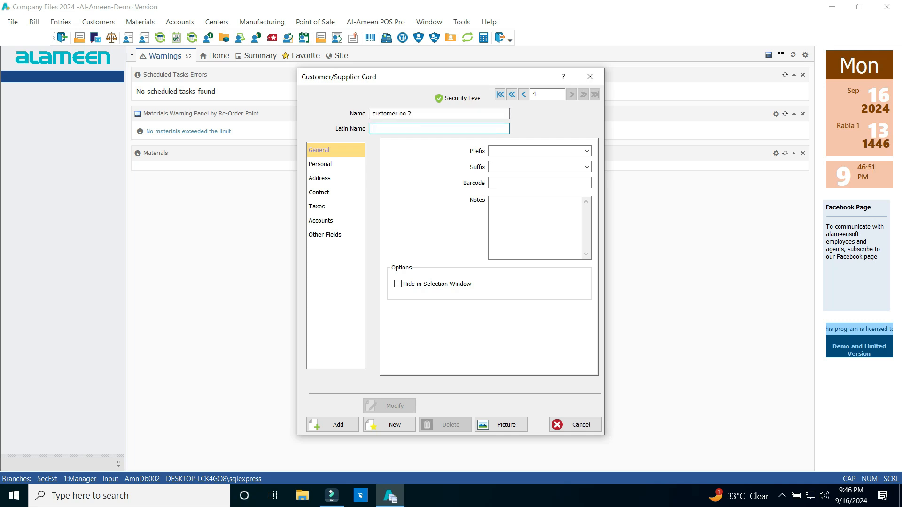
{"action": "key", "text": "ctrl+v"}
Examine the personal, address and contact fields of the new customer card
{"action": "left_click", "coordinate": [320, 164]}
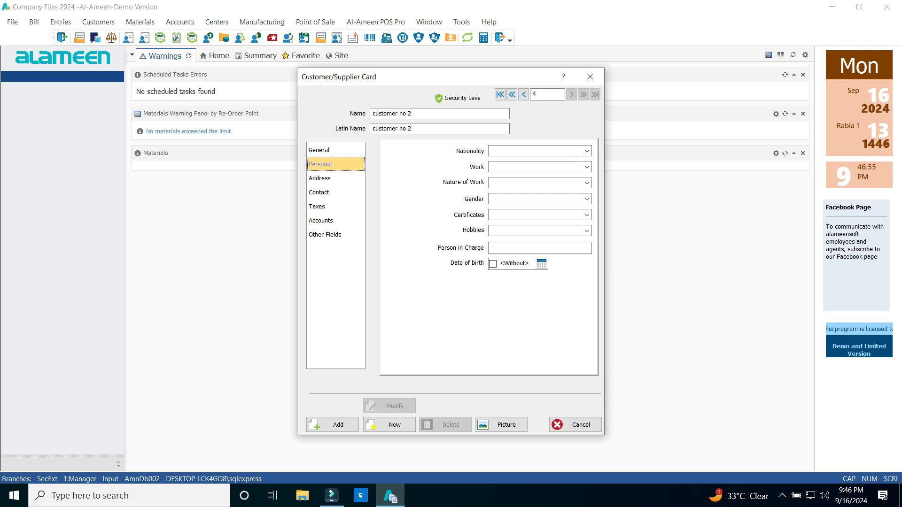
{"action": "left_click", "coordinate": [320, 178]}
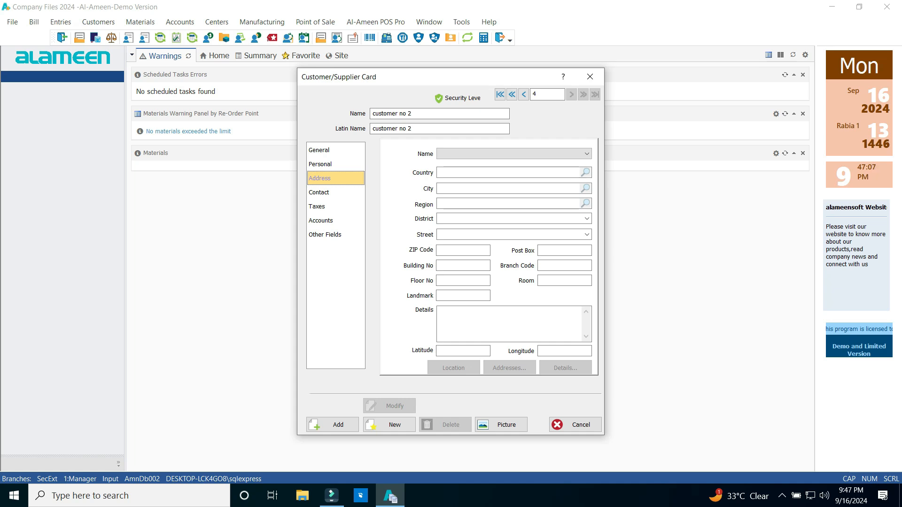
{"action": "left_click", "coordinate": [319, 192]}
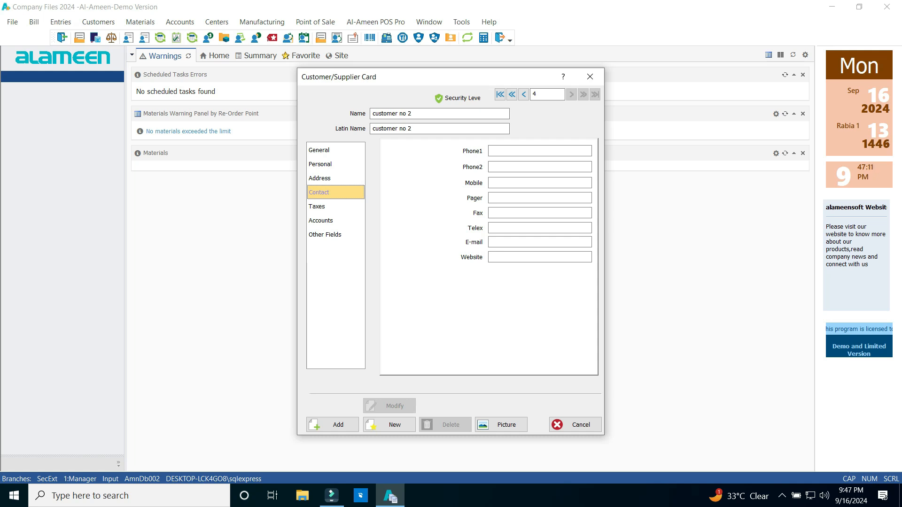
Enable Create Sub Account in the card's accounts settings and choose 121-Clients as the main account
{"action": "left_click", "coordinate": [321, 221]}
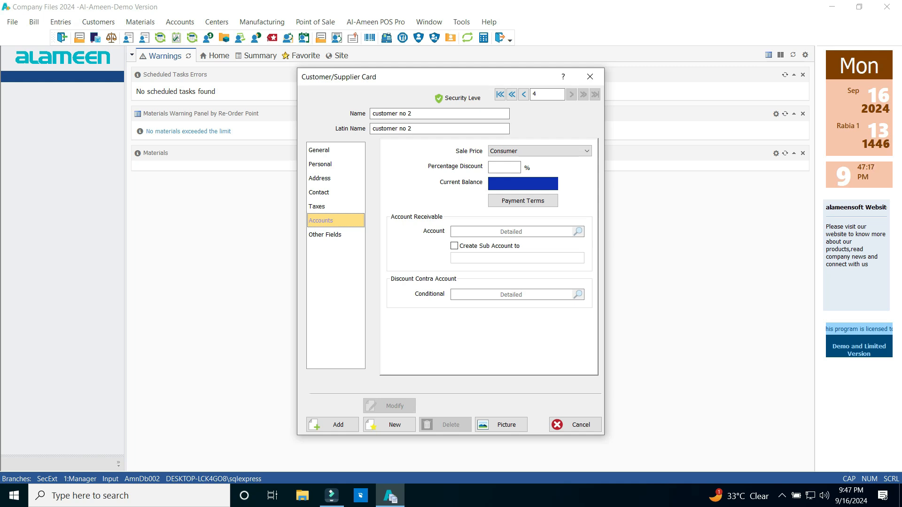
{"action": "left_click_drag", "start_coordinate": [373, 114], "coordinate": [411, 114]}
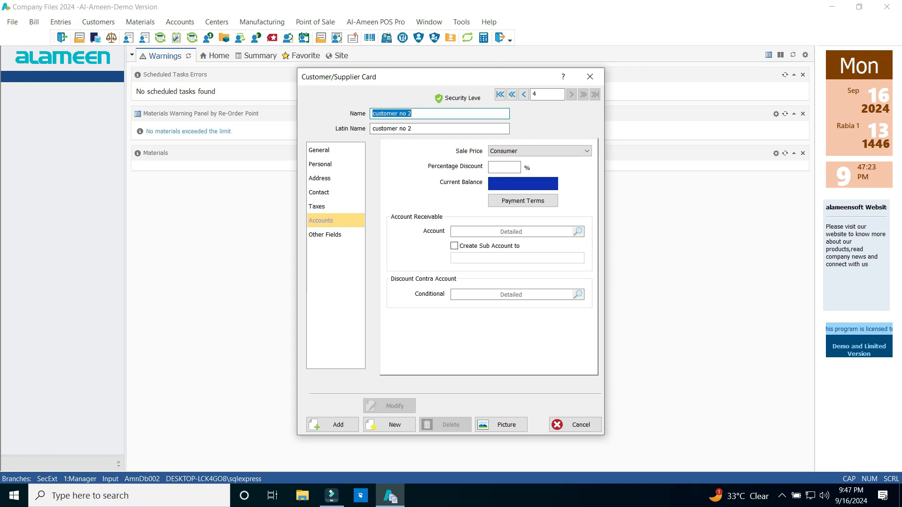
{"action": "left_click", "coordinate": [454, 246]}
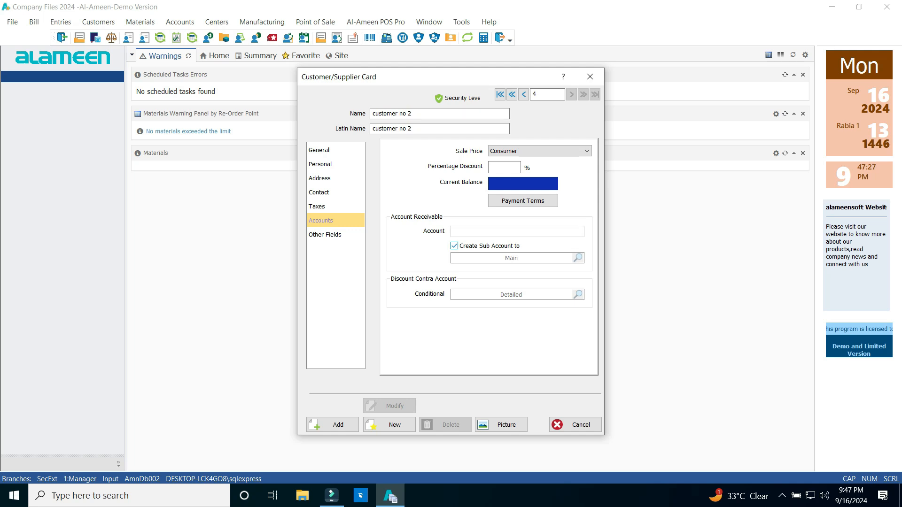
{"action": "left_click", "coordinate": [511, 258]}
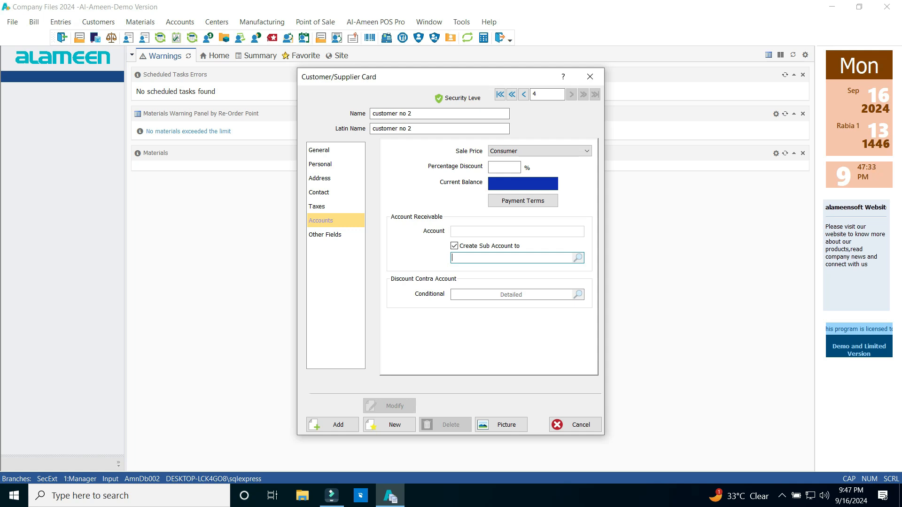
{"action": "type", "text": "cli"}
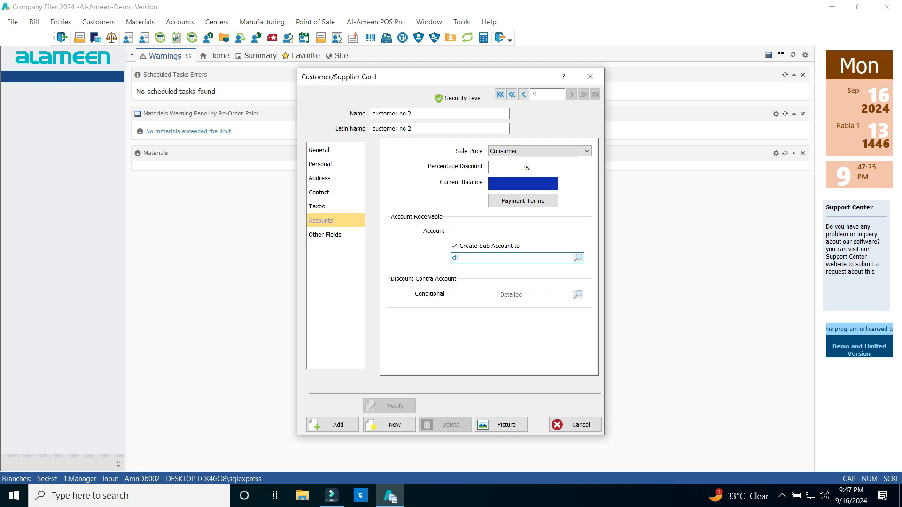
{"action": "type", "text": "n"}
{"action": "key", "text": "Return"}
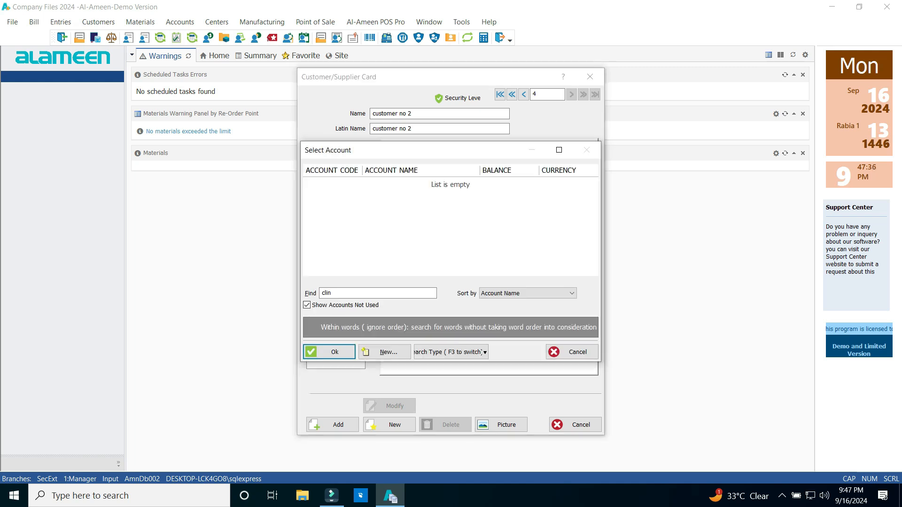
{"action": "key", "text": "BackSpace"}
{"action": "key", "text": "Return"}
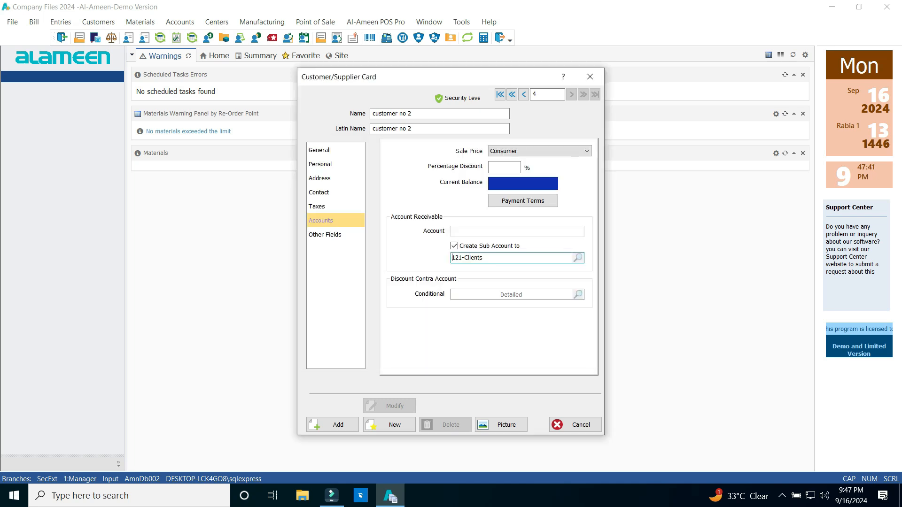
Re-enter 121 as the main account under which the customer's sub-account is created
{"action": "key", "text": "shift+Left"}
{"action": "key", "text": "shift+Left"}
{"action": "key", "text": "shift+Left"}
{"action": "key", "text": "shift+Left"}
{"action": "key", "text": "shift+Left"}
{"action": "key", "text": "shift+Left"}
{"action": "key", "text": "shift+Left"}
{"action": "key", "text": "shift+Left"}
{"action": "key", "text": "shift+Left"}
{"action": "key", "text": "shift+Left"}
{"action": "key", "text": "shift+Left"}
{"action": "type", "text": "121"}
{"action": "key", "text": "Return"}
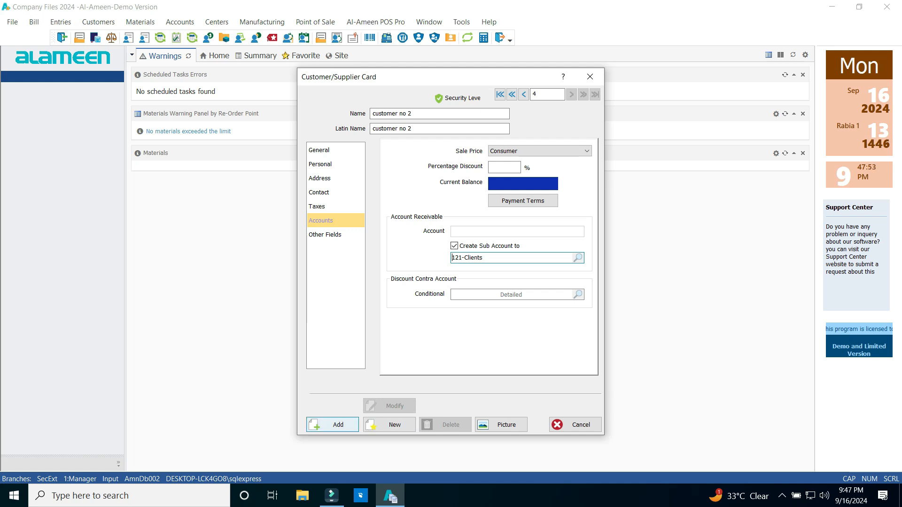
Add the customer no 2 card, confirm saving it, and close the card
{"action": "left_click", "coordinate": [332, 424]}
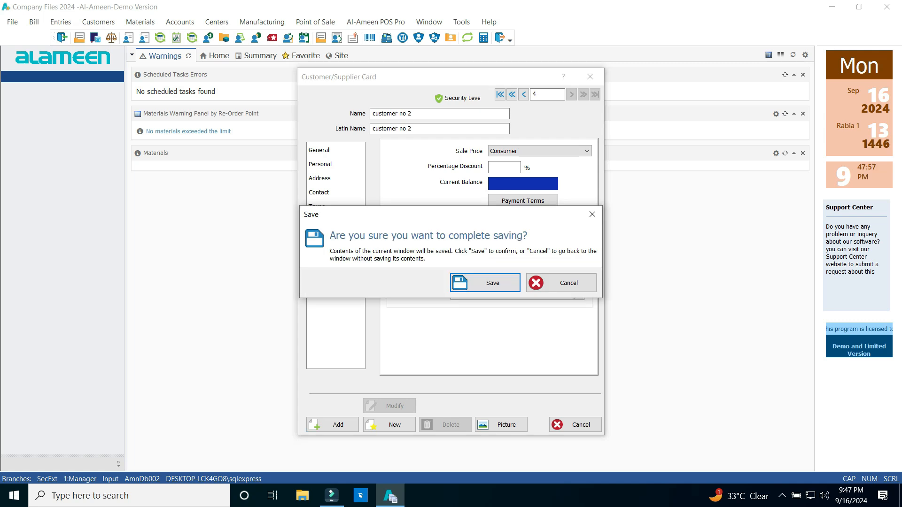
{"action": "key", "text": "Return"}
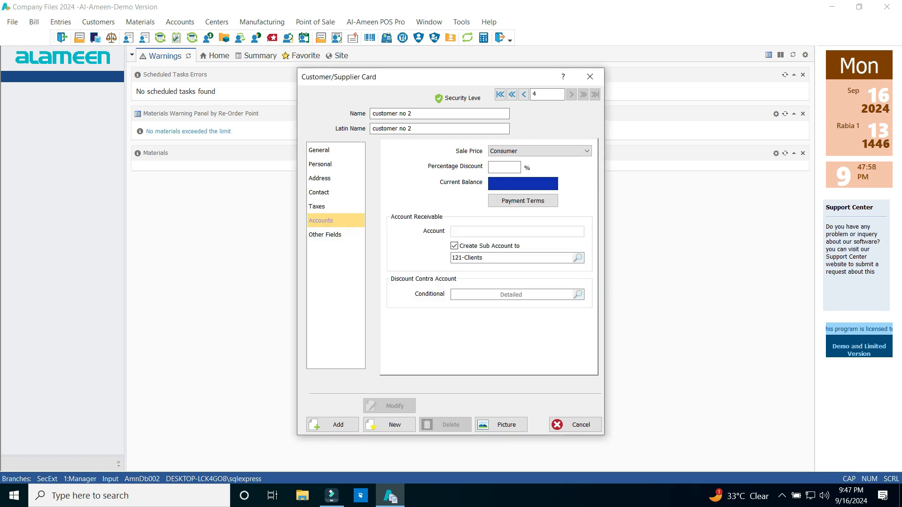
{"action": "left_click", "coordinate": [590, 76]}
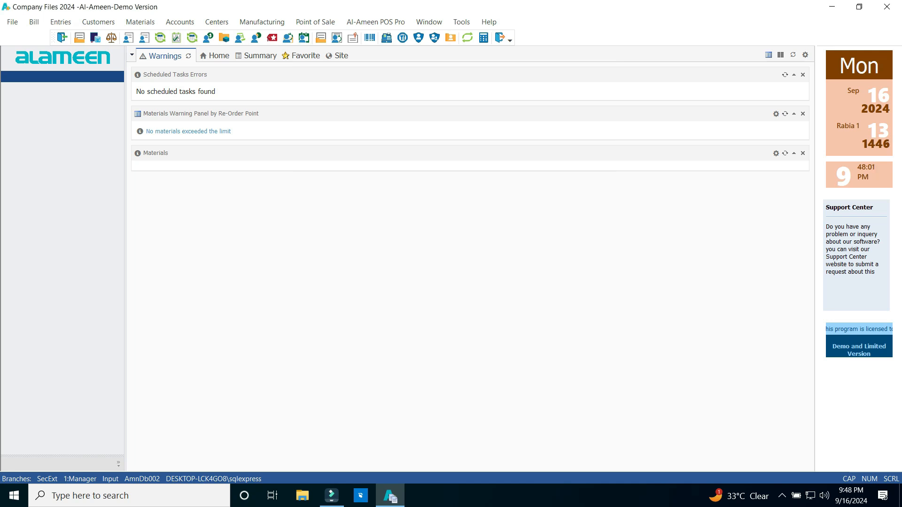
Check the customer no 2 account under 1-Assets, 12-Current Assets, 121-Clients in the chart of accounts and close the chart
{"action": "left_click", "coordinate": [180, 22]}
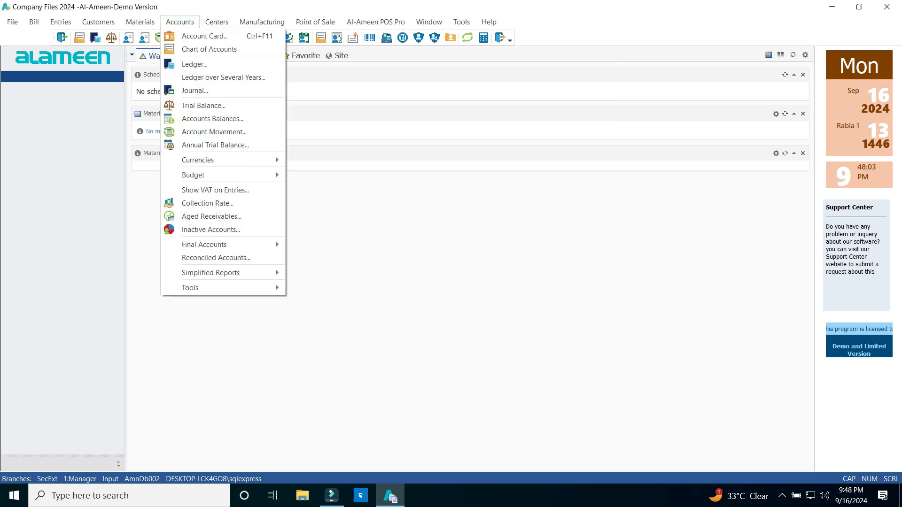
{"action": "key", "text": "Return"}
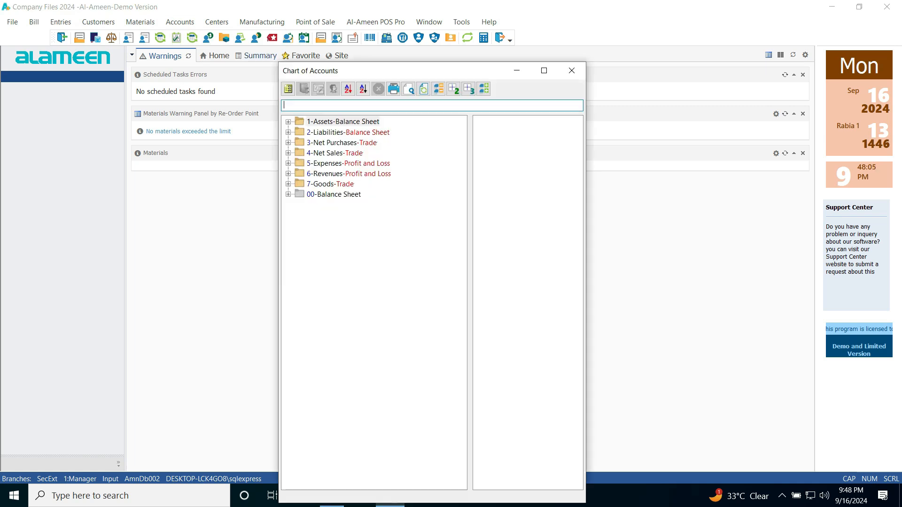
{"action": "left_click", "coordinate": [288, 122]}
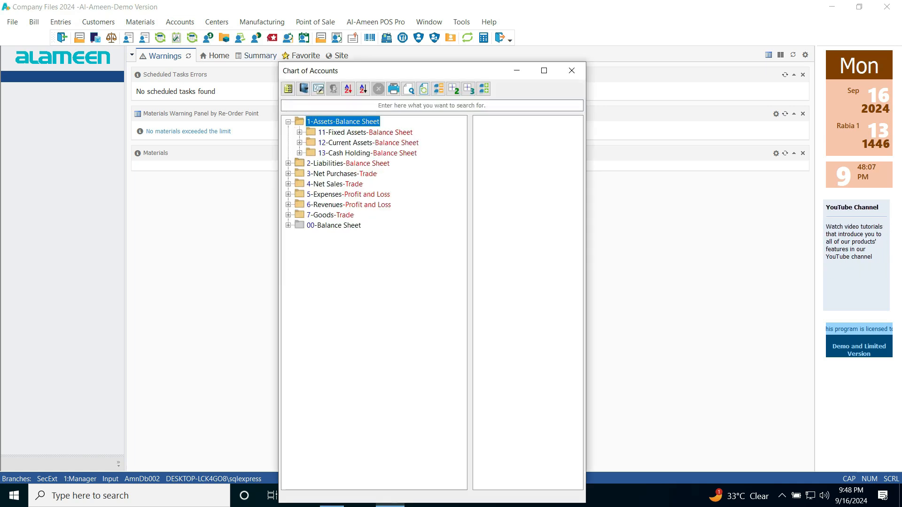
{"action": "left_click", "coordinate": [299, 143]}
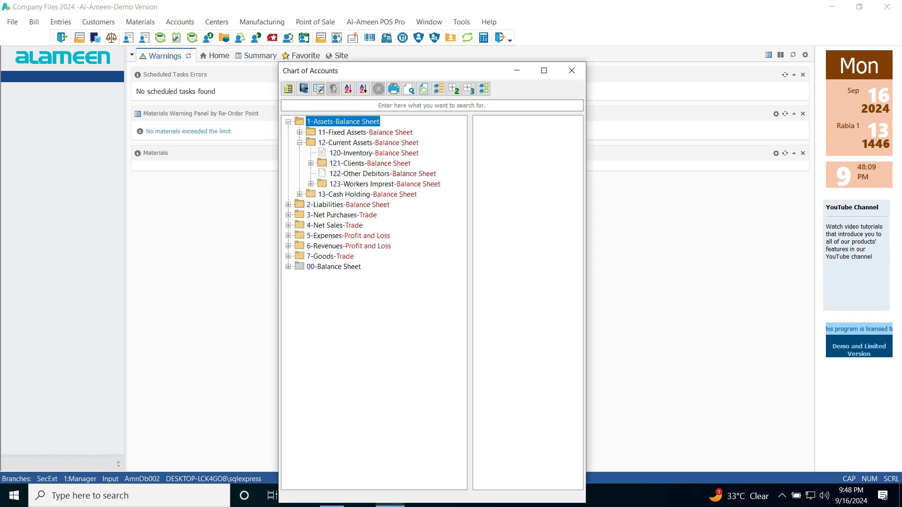
{"action": "left_click", "coordinate": [311, 164]}
{"action": "left_click", "coordinate": [400, 184]}
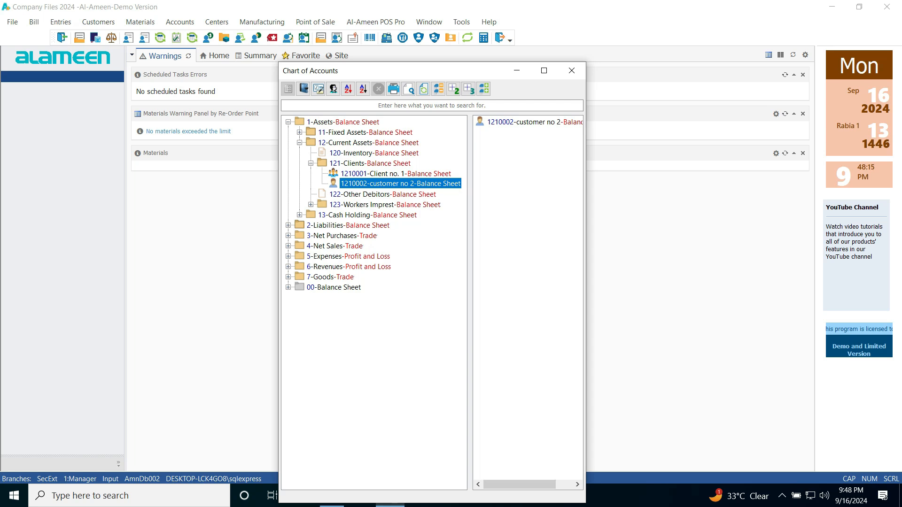
{"action": "left_click", "coordinate": [572, 70]}
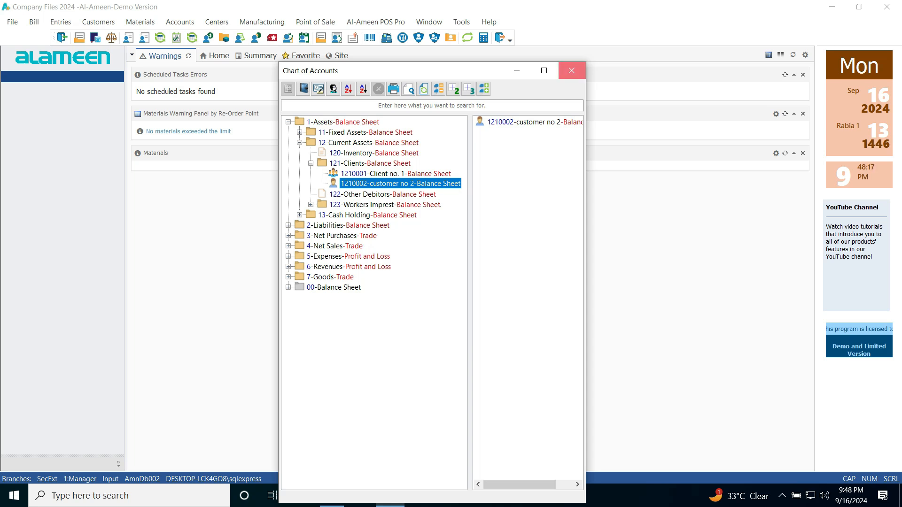
Examine the client and vendor accounts in the Customers Chart and close it
{"action": "left_click", "coordinate": [98, 21]}
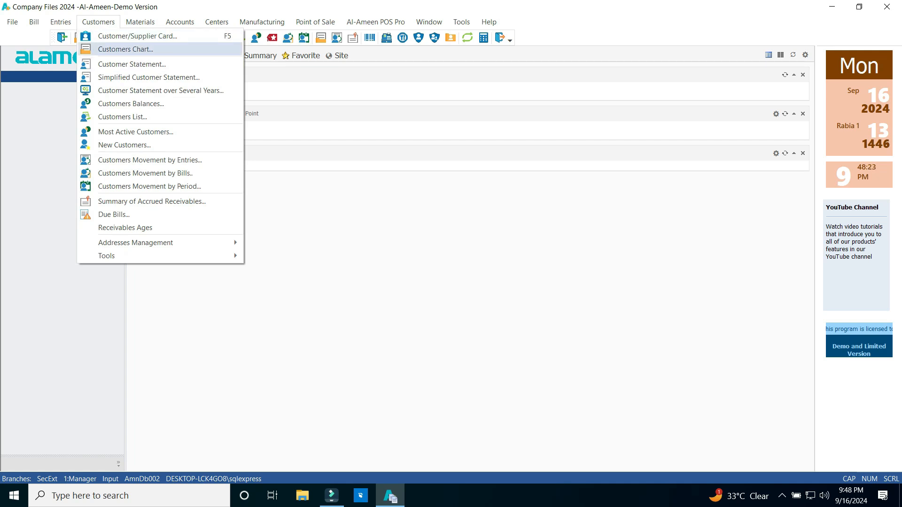
{"action": "key", "text": "Return"}
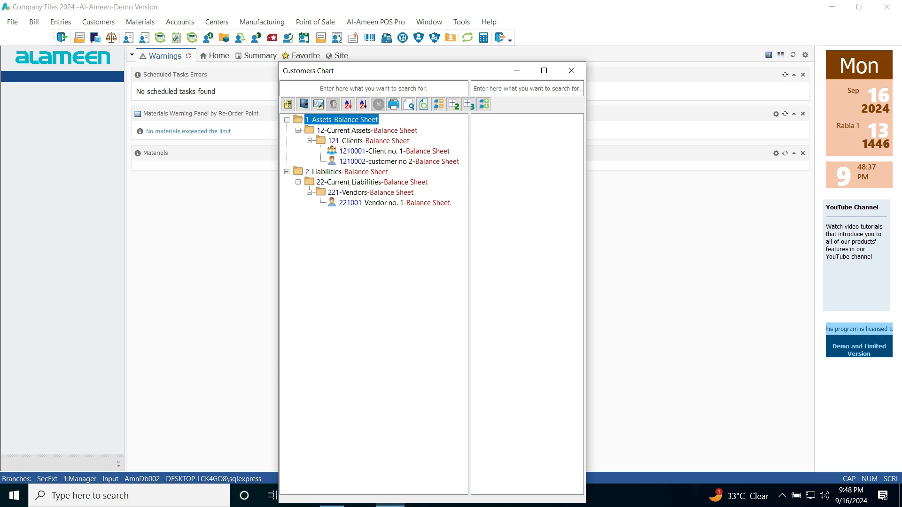
{"action": "left_click", "coordinate": [571, 70]}
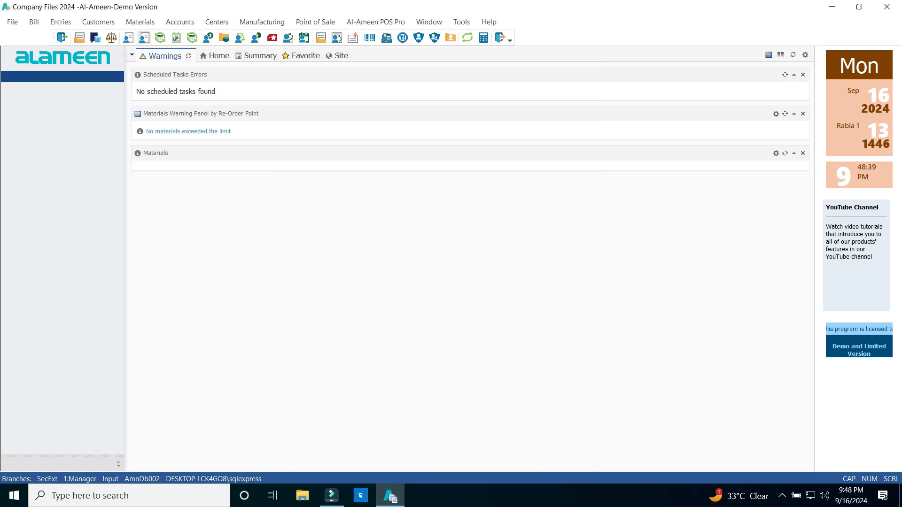
Open a blank customer/supplier card and set both its Name and Latin Name to "suplier no 2"
{"action": "left_click", "coordinate": [98, 21]}
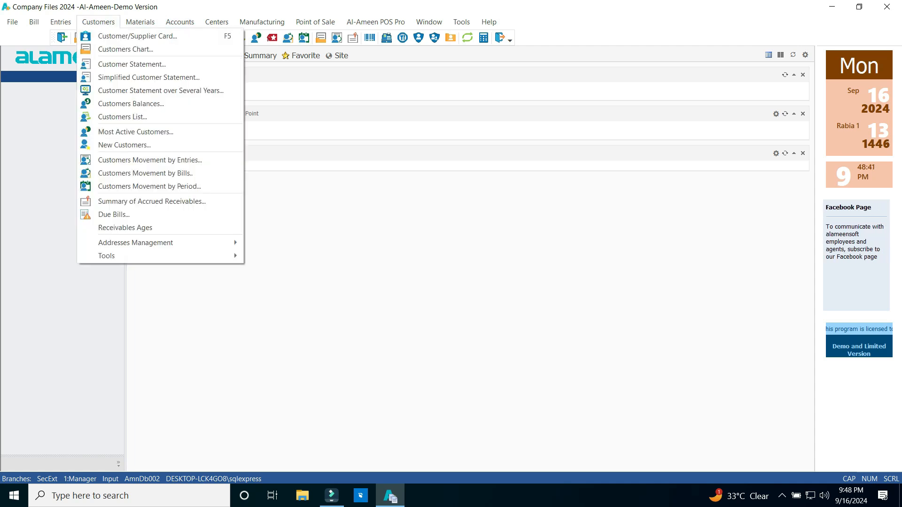
{"action": "left_click", "coordinate": [132, 34]}
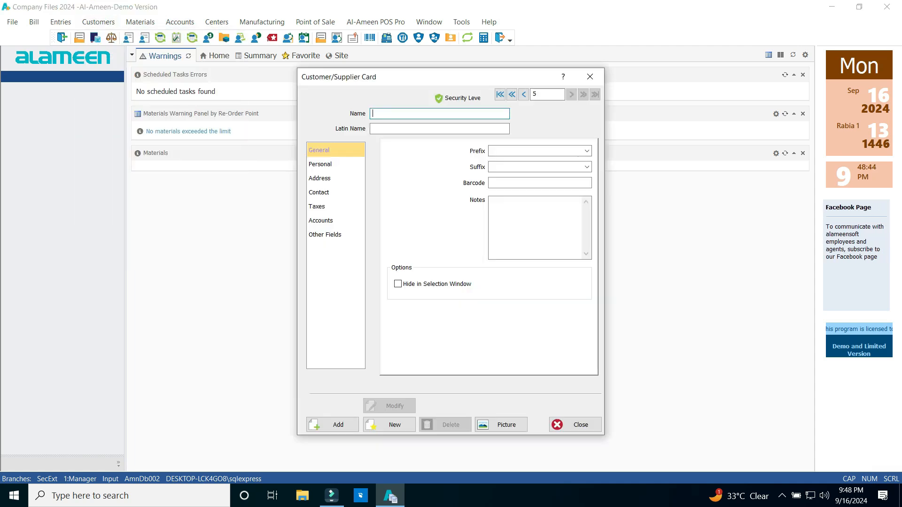
{"action": "type", "text": "suplier no 2"}
{"action": "key", "text": "ctrl+a"}
{"action": "key", "text": "ctrl+c"}
{"action": "left_click", "coordinate": [376, 129]}
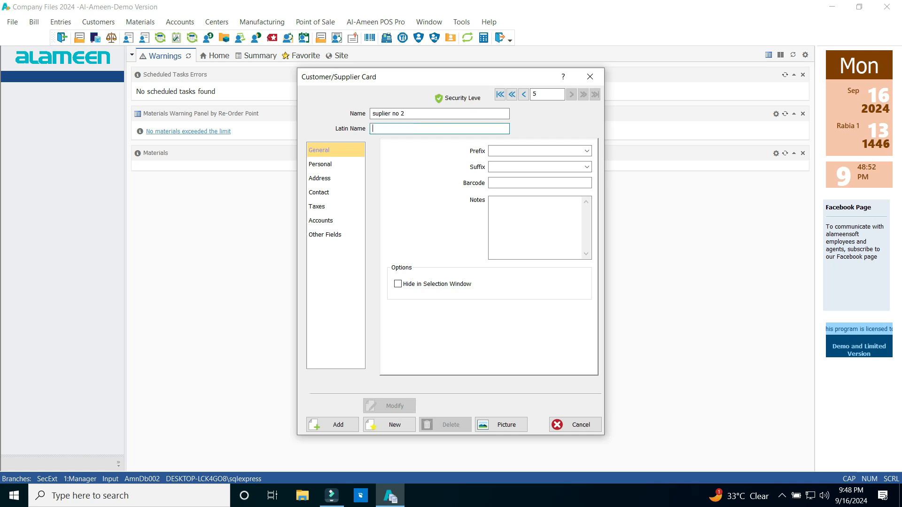
{"action": "key", "text": "ctrl+v"}
Examine the personal, address, contact and tax fields of the new supplier card
{"action": "left_click", "coordinate": [321, 164]}
{"action": "left_click", "coordinate": [320, 179]}
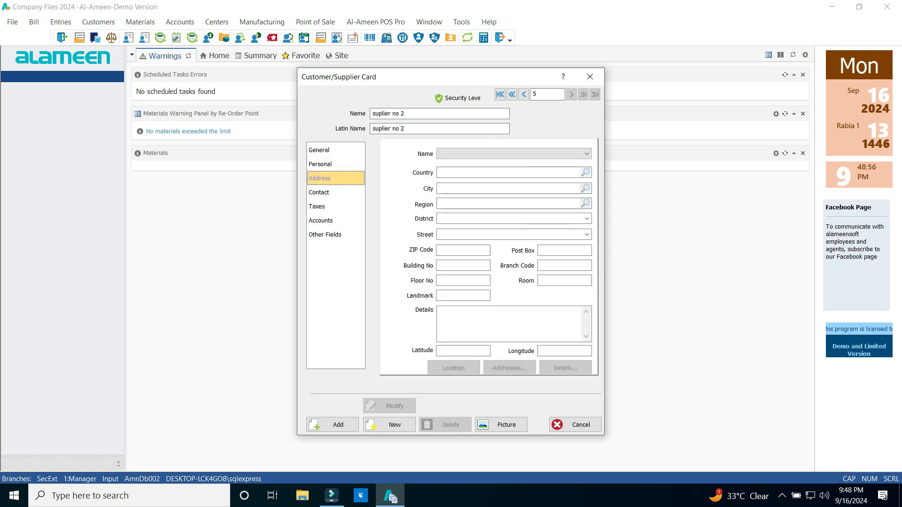
{"action": "left_click", "coordinate": [319, 192]}
{"action": "left_click", "coordinate": [317, 206]}
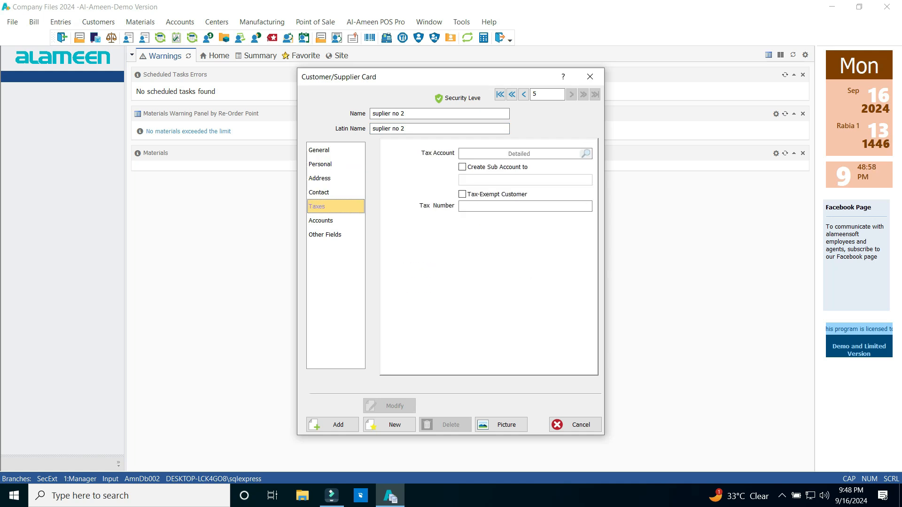
In the supplier card's accounts settings, search for "vend" and choose 221-Vendors as the sub-account's main account
{"action": "left_click", "coordinate": [321, 221]}
{"action": "left_click", "coordinate": [493, 258]}
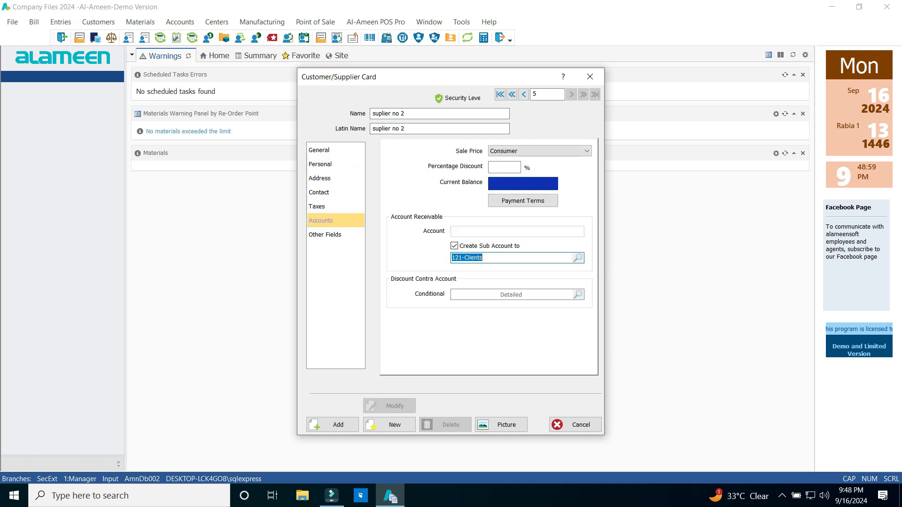
{"action": "type", "text": "Vend"}
{"action": "key", "text": "Return"}
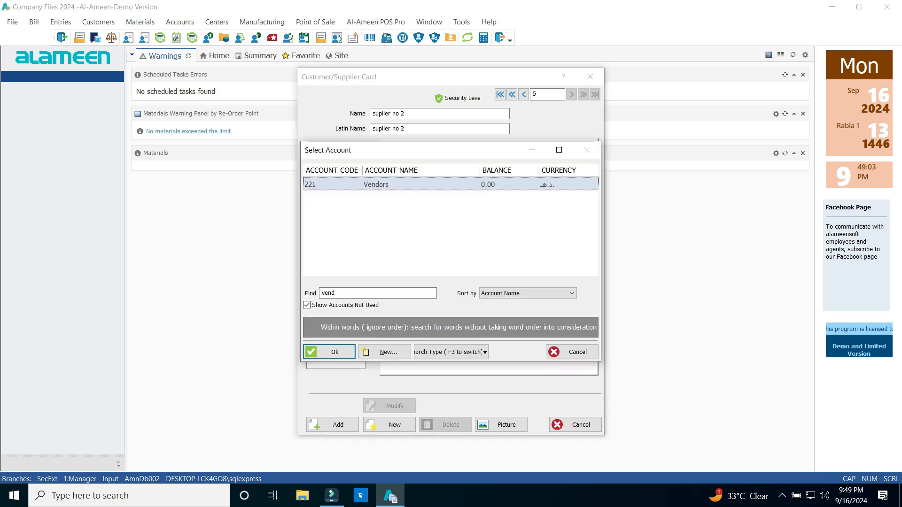
{"action": "key", "text": "Return"}
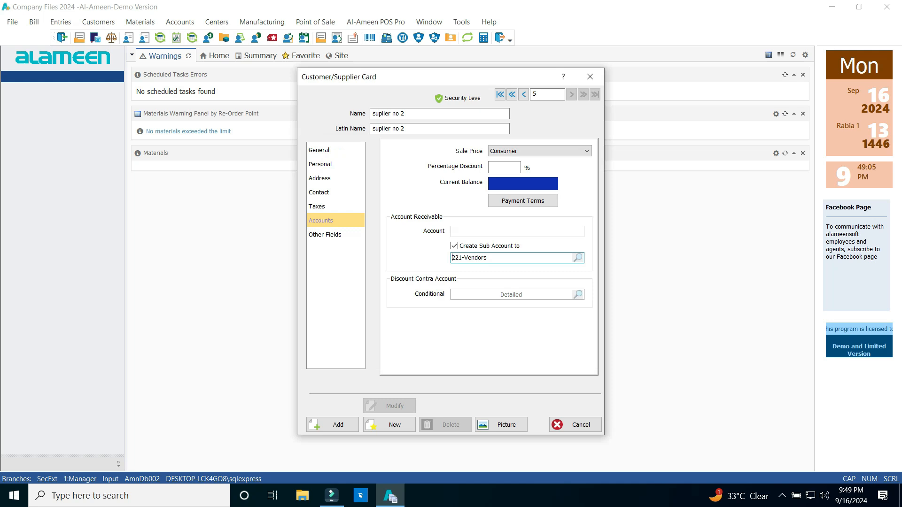
Try entering the main account by its code 221, and clear the field
{"action": "left_click_drag", "start_coordinate": [489, 258], "coordinate": [451, 258]}
{"action": "type", "text": "221"}
{"action": "left_click_drag", "start_coordinate": [490, 258], "coordinate": [451, 258]}
{"action": "key", "text": "BackSpace"}
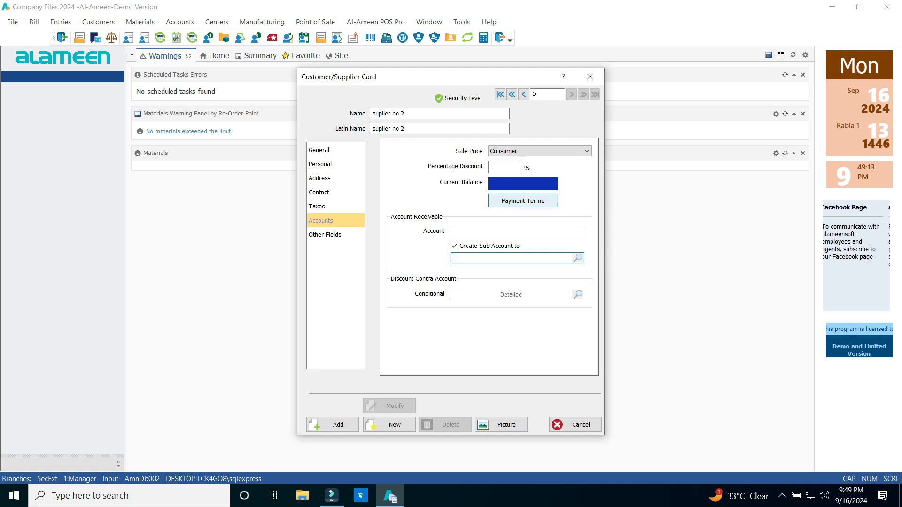
Browse the account list for "ven" and select 221-Vendors as the supplier's main account
{"action": "left_click", "coordinate": [578, 258]}
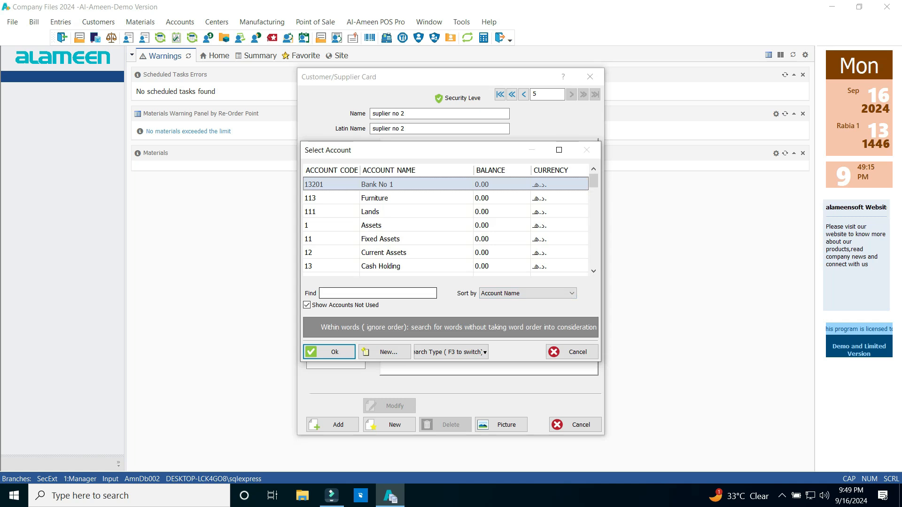
{"action": "type", "text": "ven"}
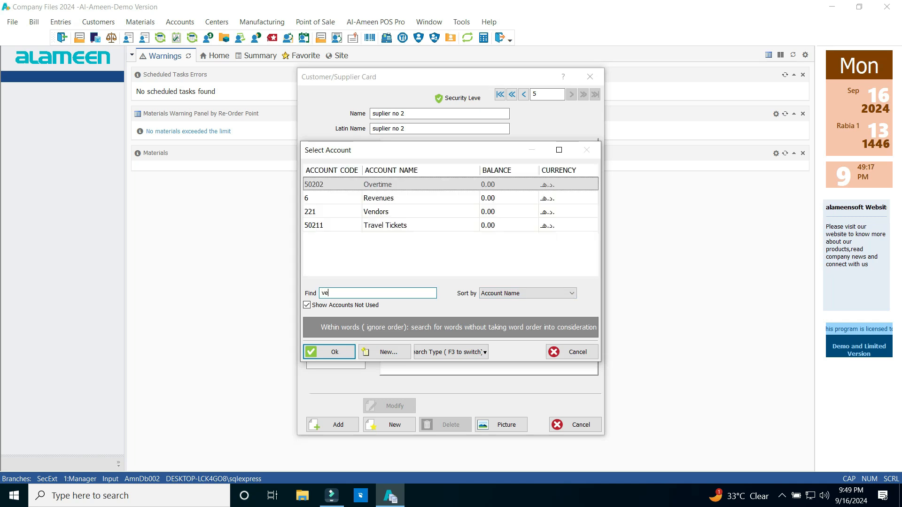
{"action": "key", "text": "Down"}
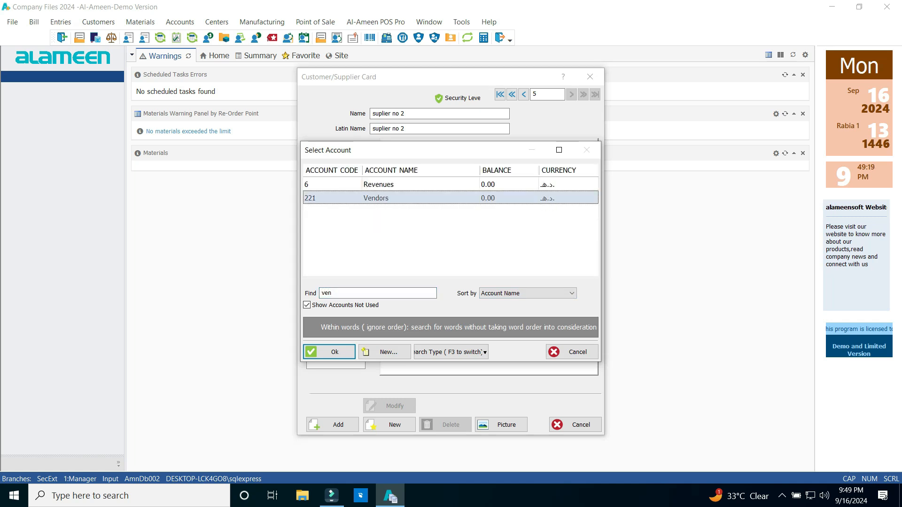
{"action": "key", "text": "Return"}
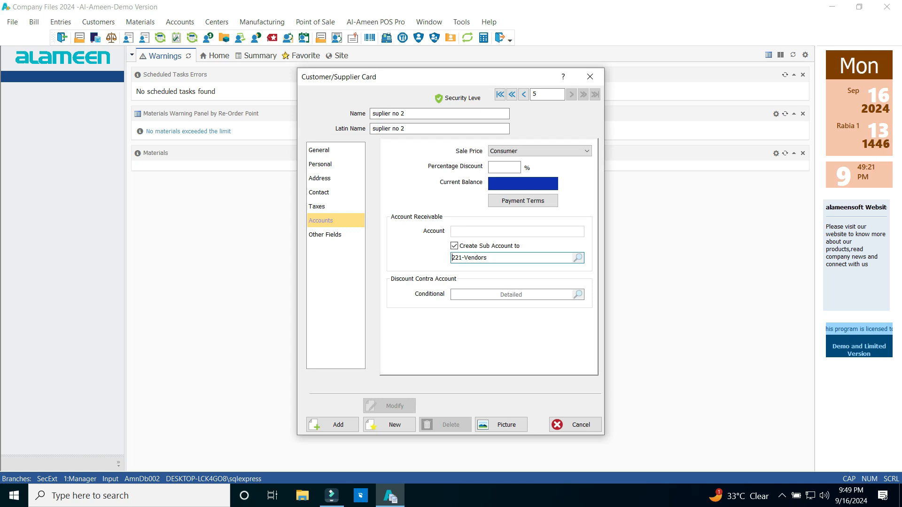
{"action": "key", "text": "Return"}
Add the suplier no 2 card, confirm saving it, and close the card
{"action": "left_click", "coordinate": [332, 424]}
{"action": "left_click", "coordinate": [486, 284]}
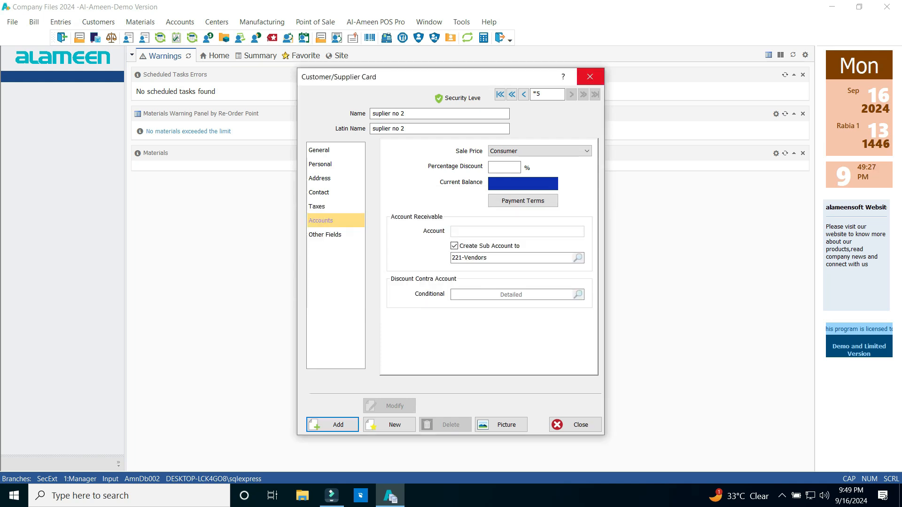
{"action": "left_click", "coordinate": [590, 76]}
Check the suplier no 2 account under 221-Vendors in the Customers Chart and close the chart
{"action": "left_click", "coordinate": [98, 22]}
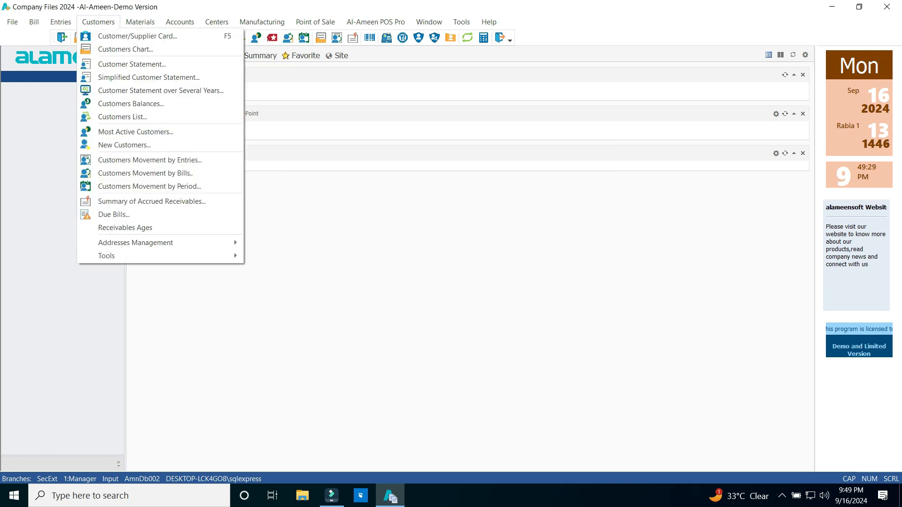
{"action": "left_click", "coordinate": [126, 49]}
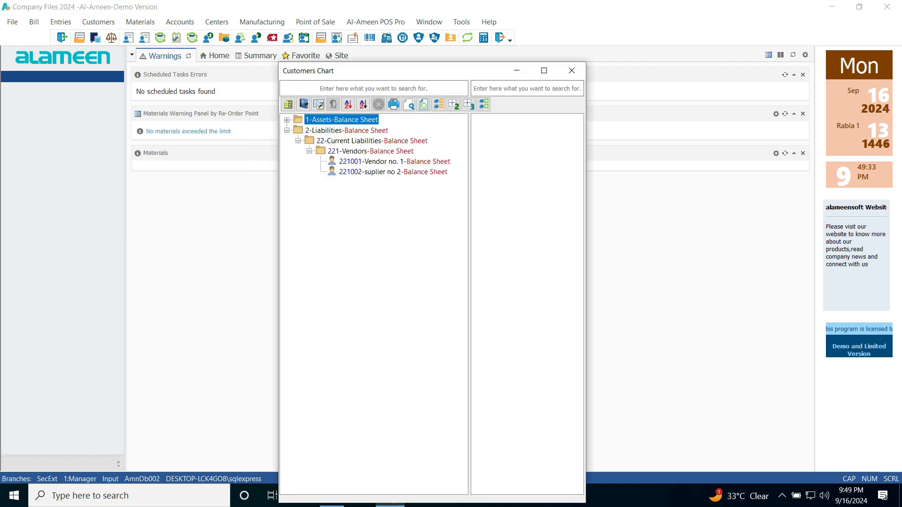
{"action": "left_click", "coordinate": [393, 172]}
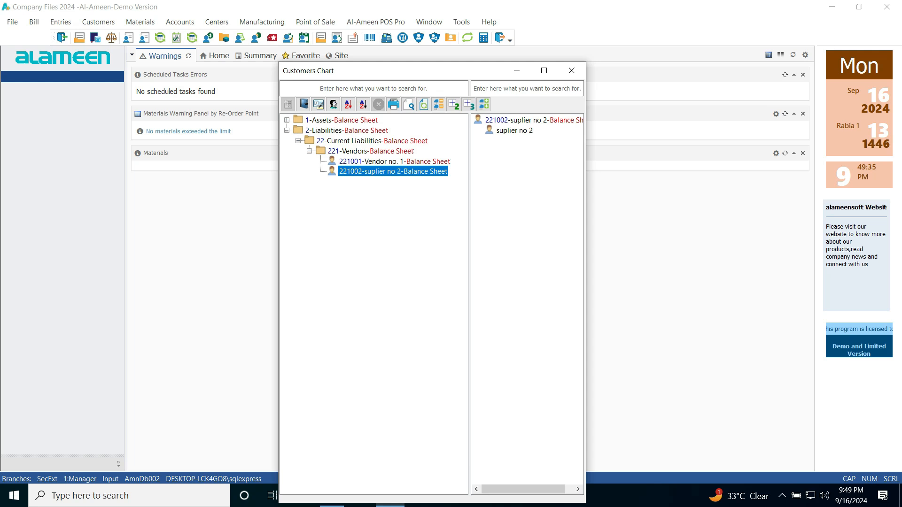
{"action": "left_click", "coordinate": [572, 71]}
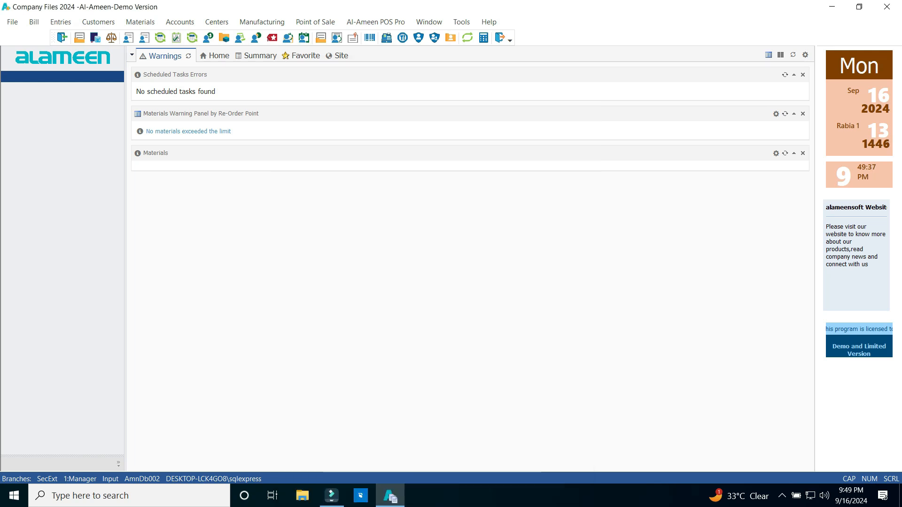